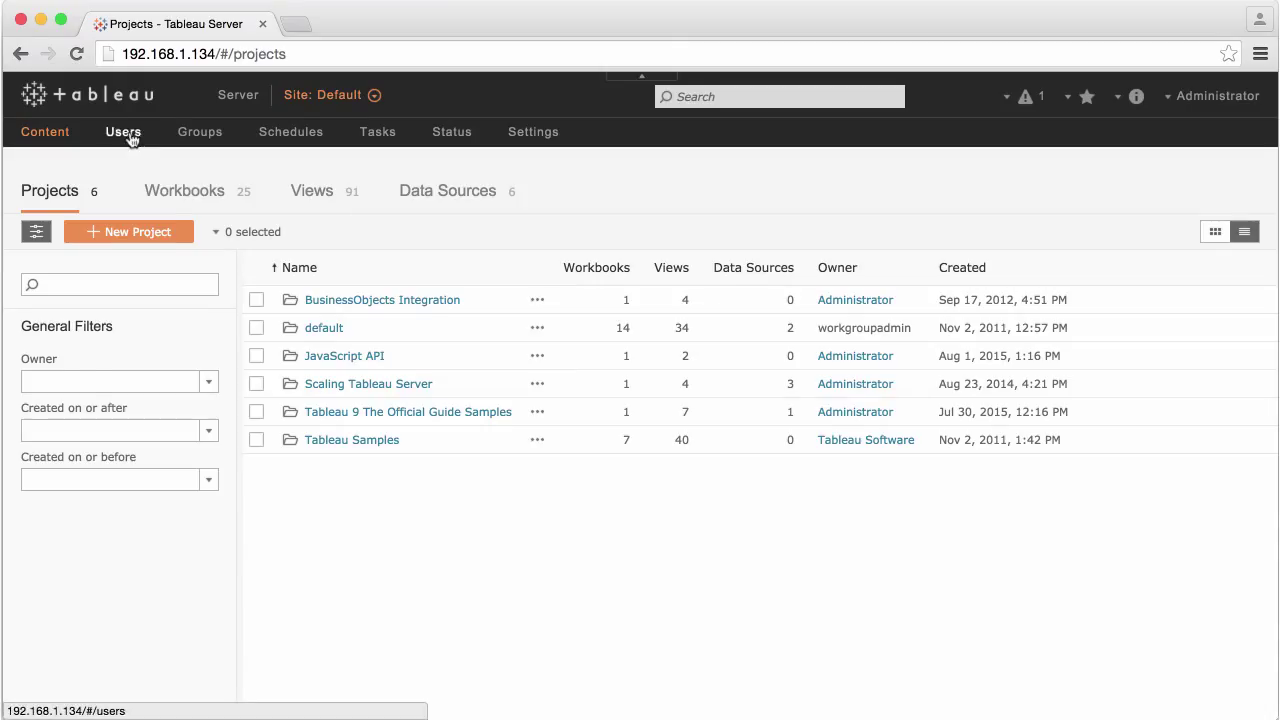
# Change the Interactor test account's site role to Site Administrator from the Users list.
pyautogui.click(124, 133)
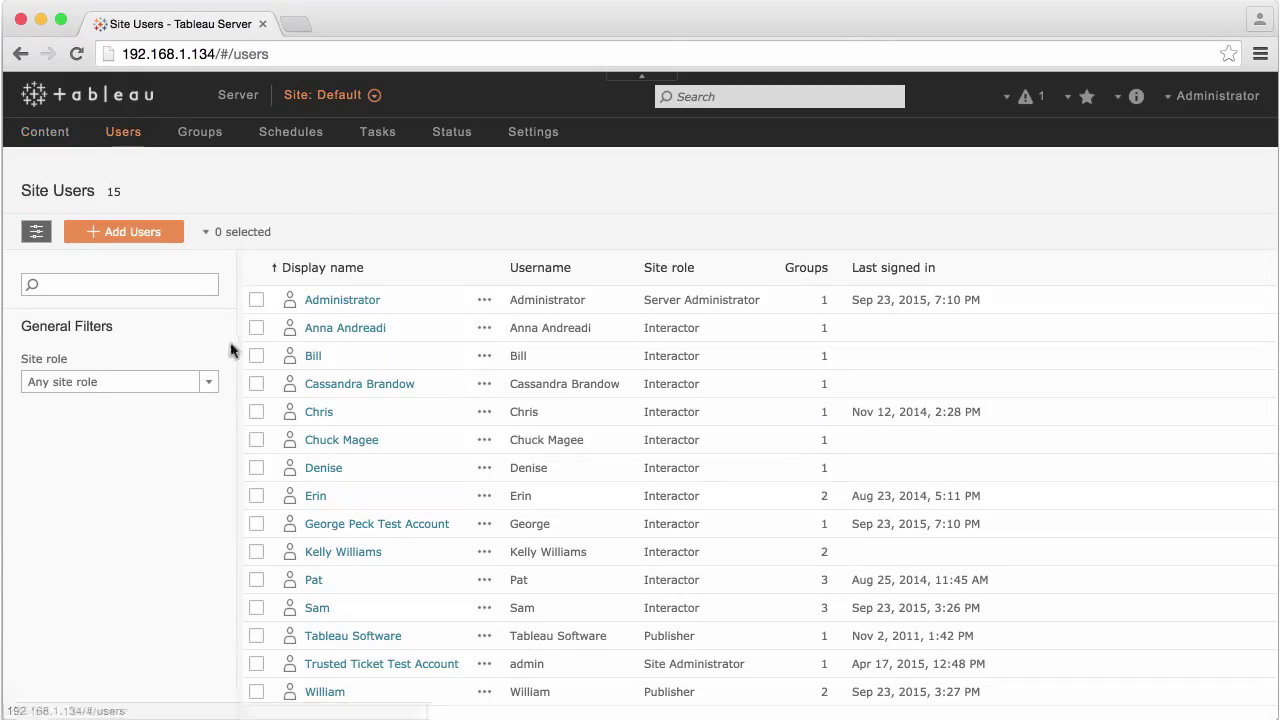
pyautogui.click(256, 524)
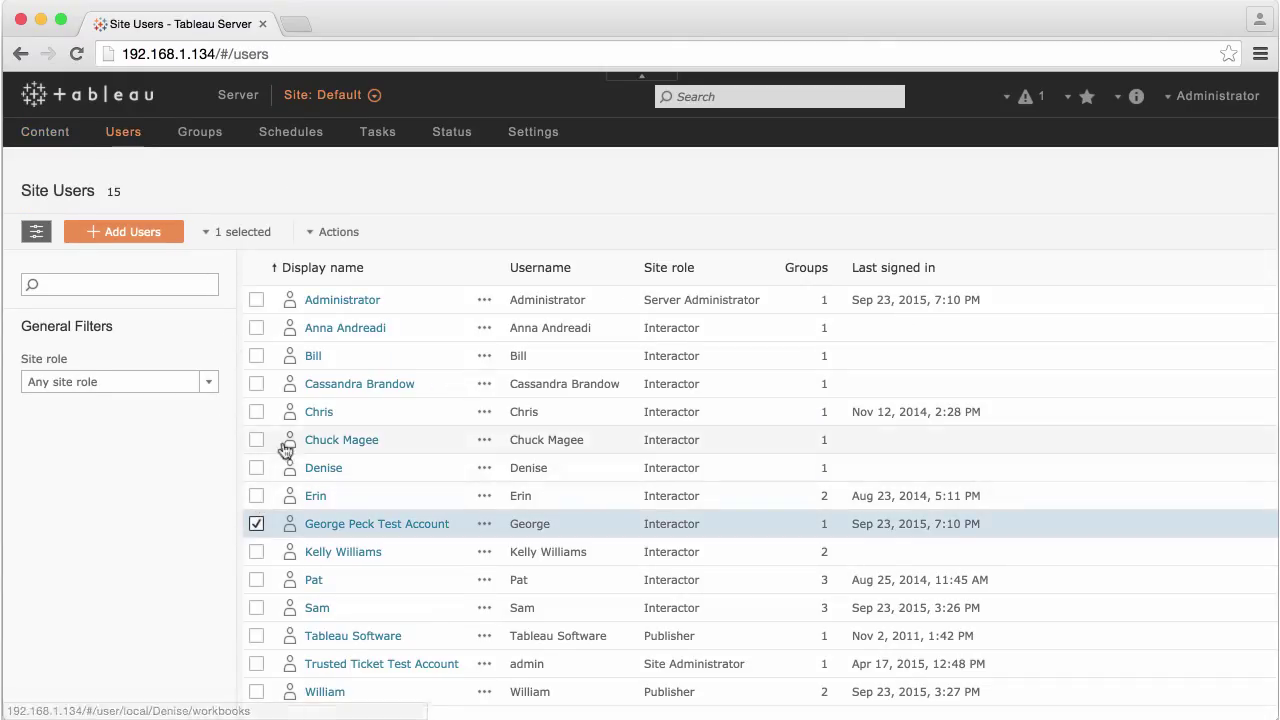
pyautogui.click(333, 233)
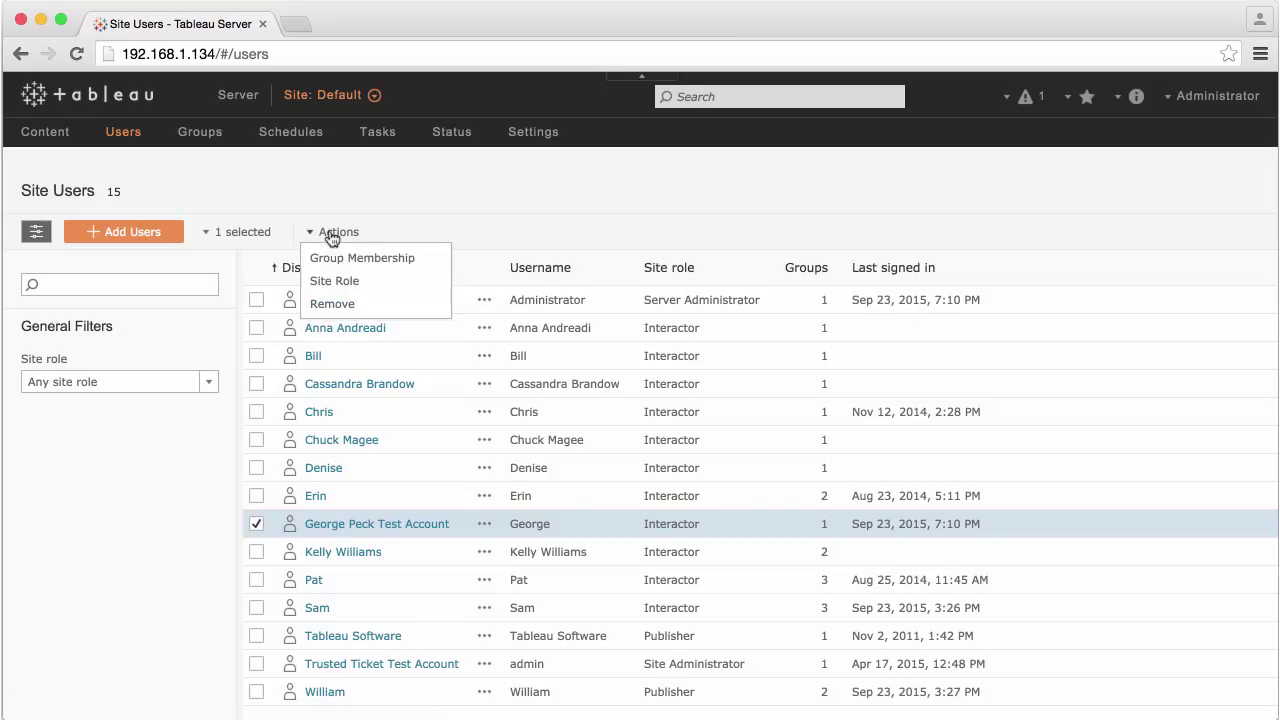
pyautogui.click(332, 282)
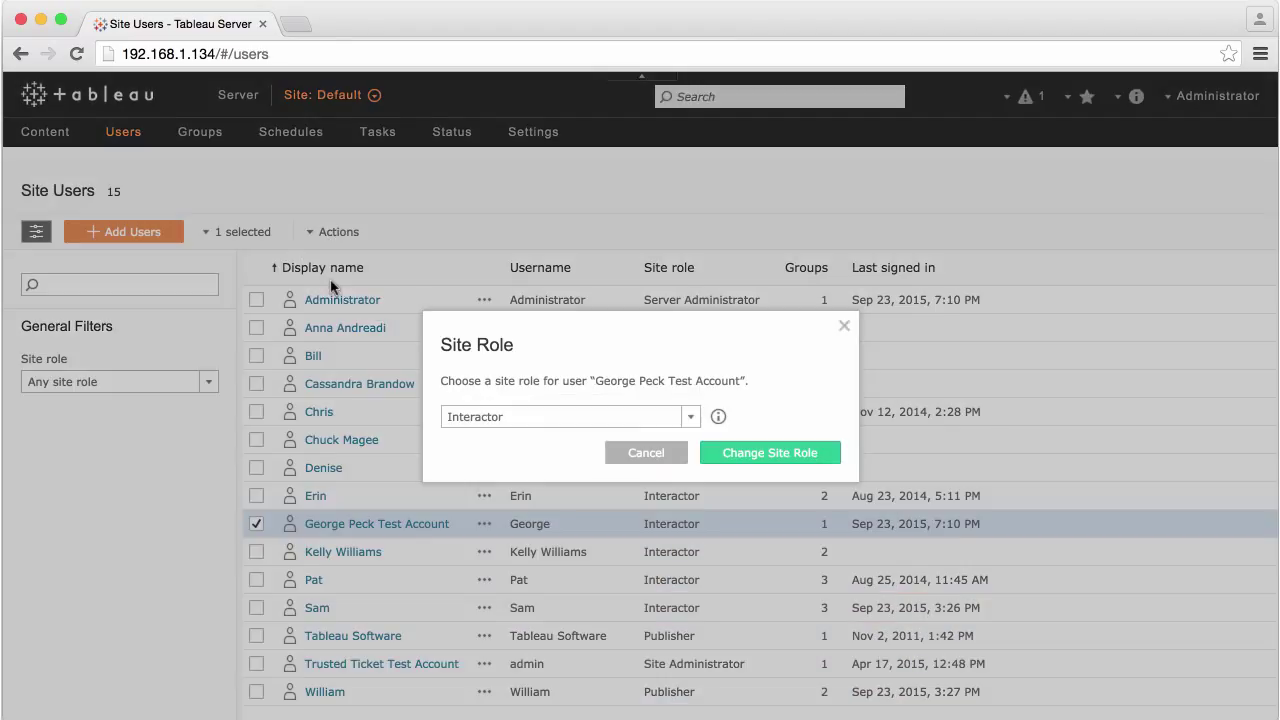
pyautogui.click(684, 421)
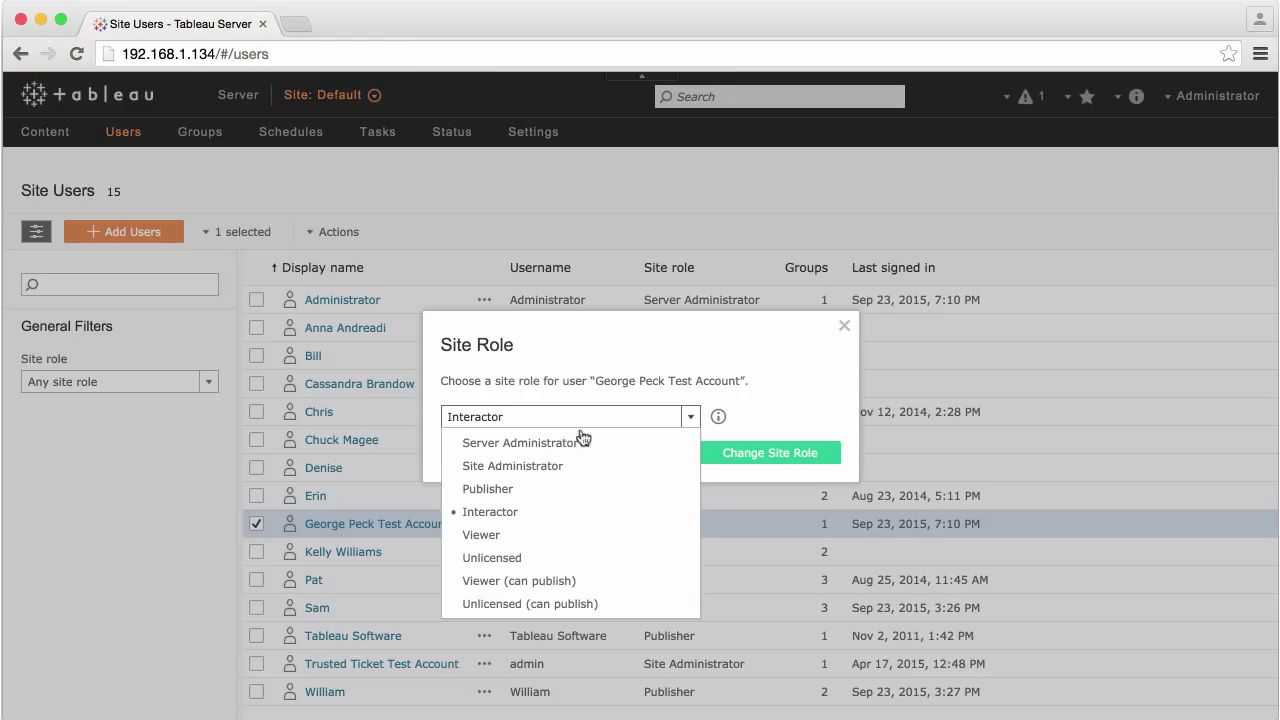
pyautogui.click(530, 468)
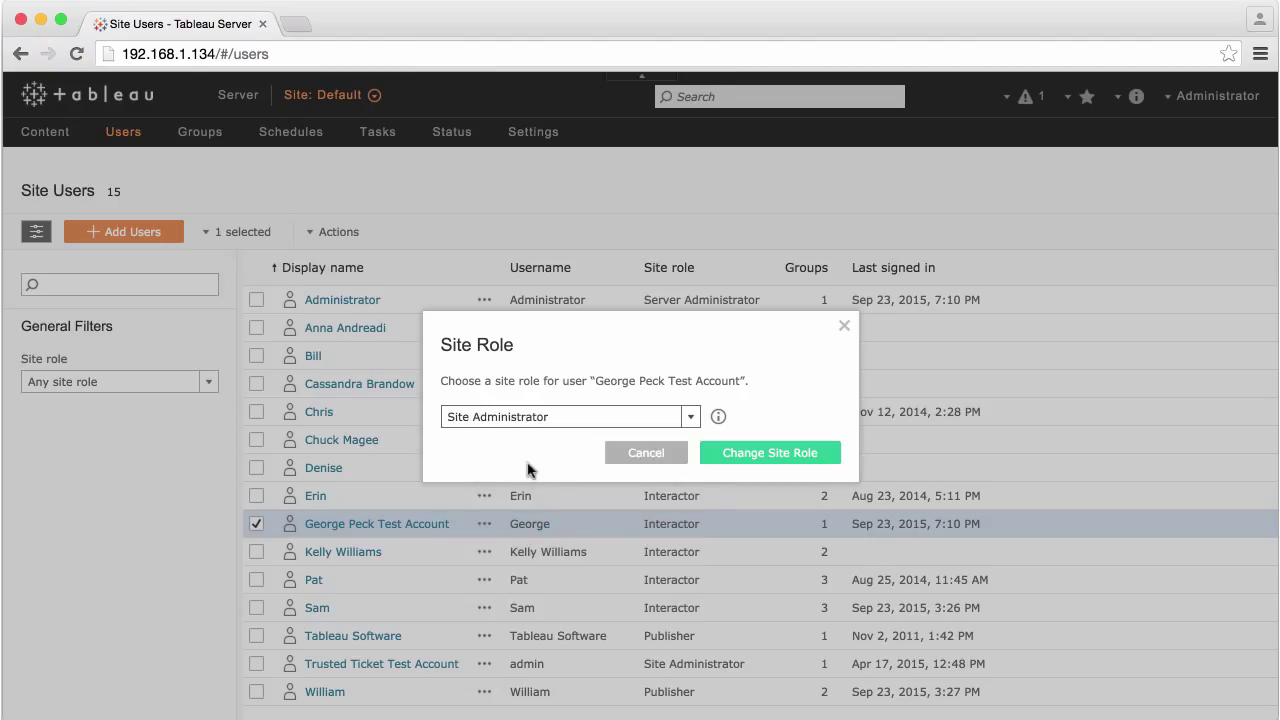
pyautogui.click(738, 459)
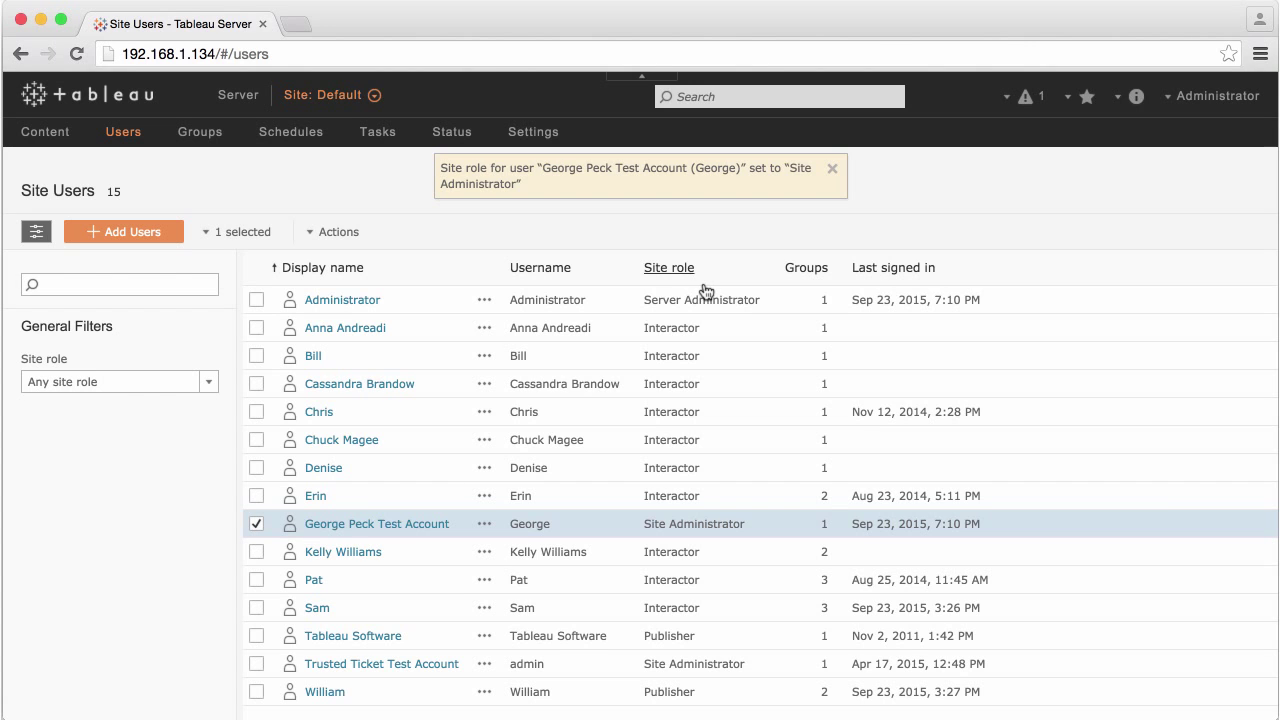
# Dismiss the role-change confirmation and browse the Workbooks, Views and Data Sources lists.
pyautogui.click(831, 169)
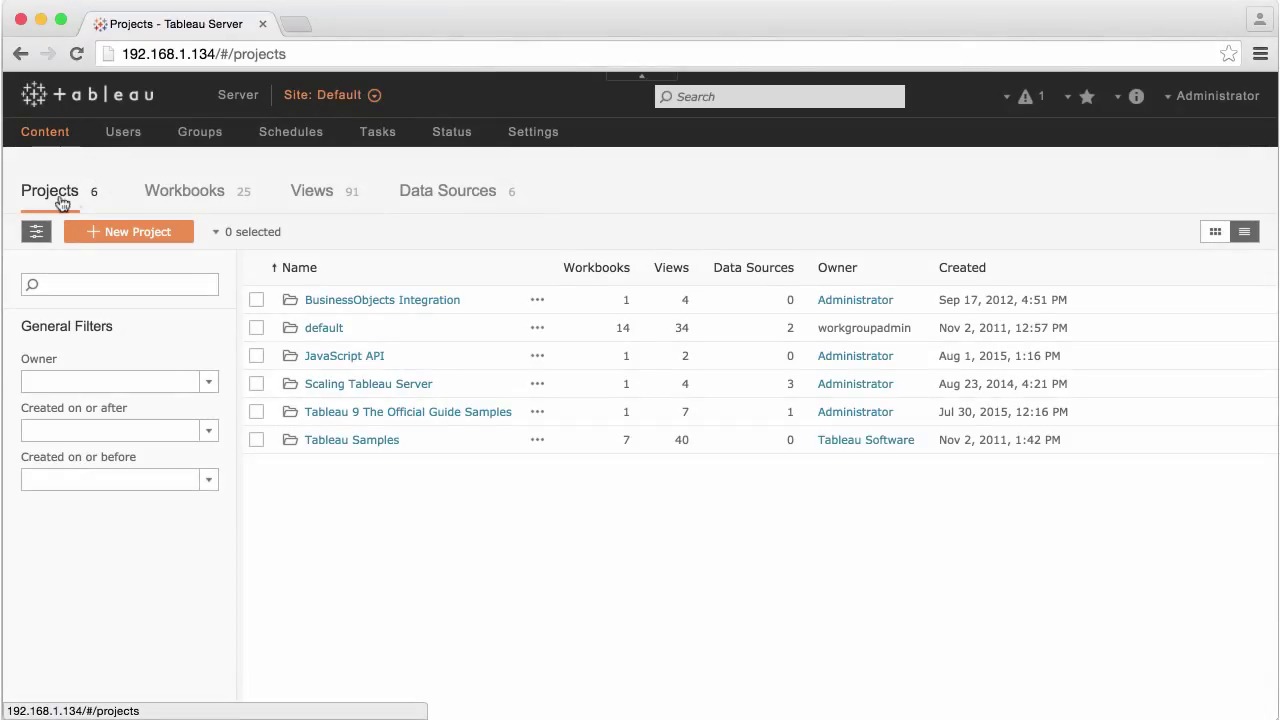
pyautogui.click(185, 192)
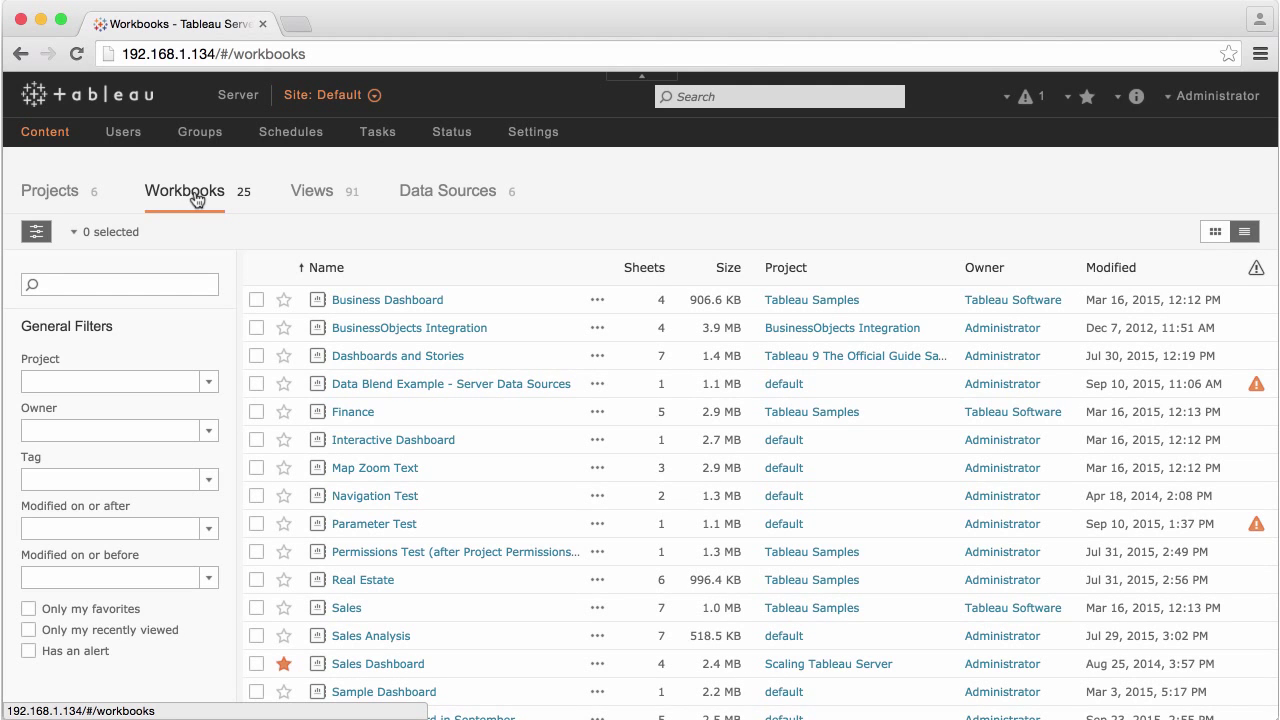
pyautogui.click(307, 196)
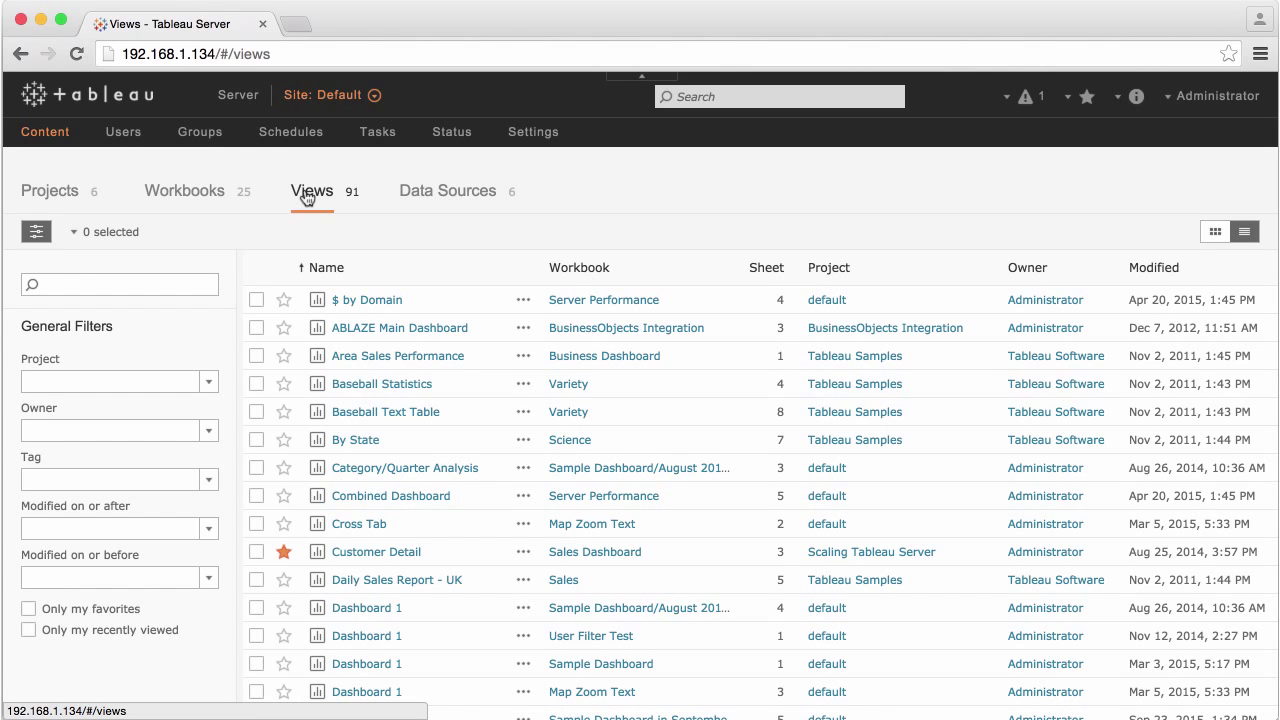
pyautogui.click(436, 193)
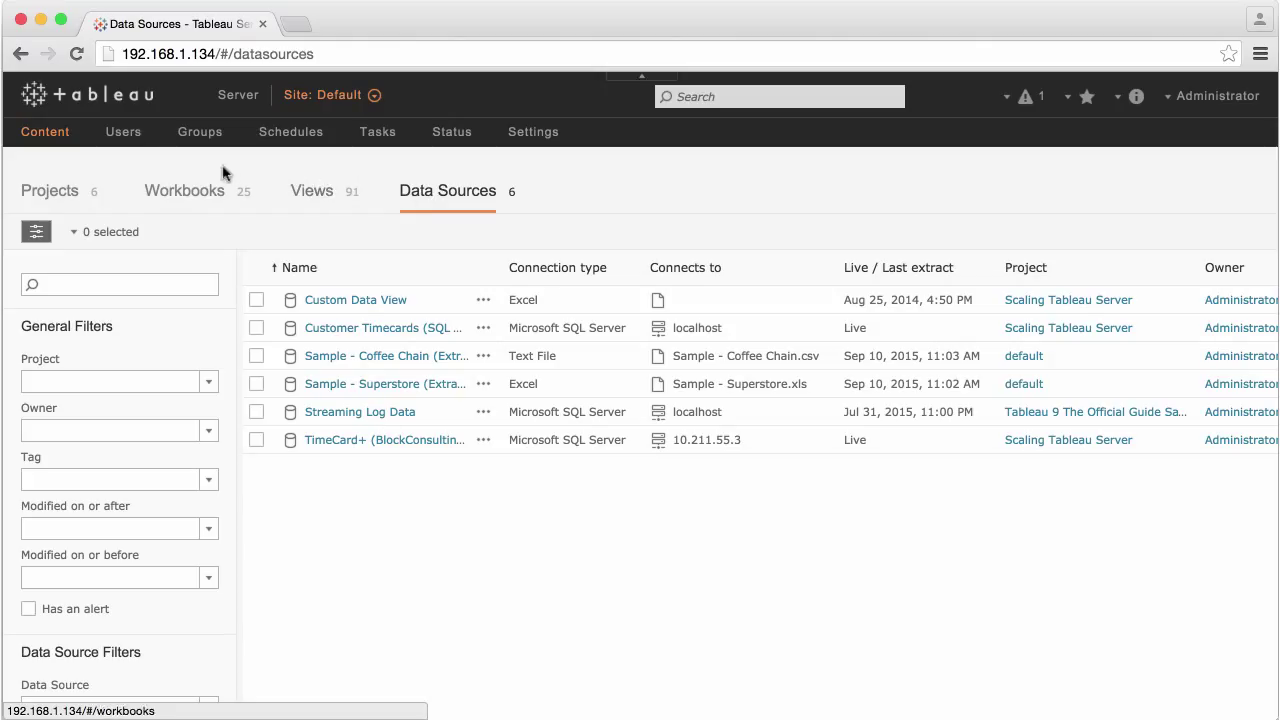
# Return to the Projects list and abandon a new project without creating it.
pyautogui.click(50, 191)
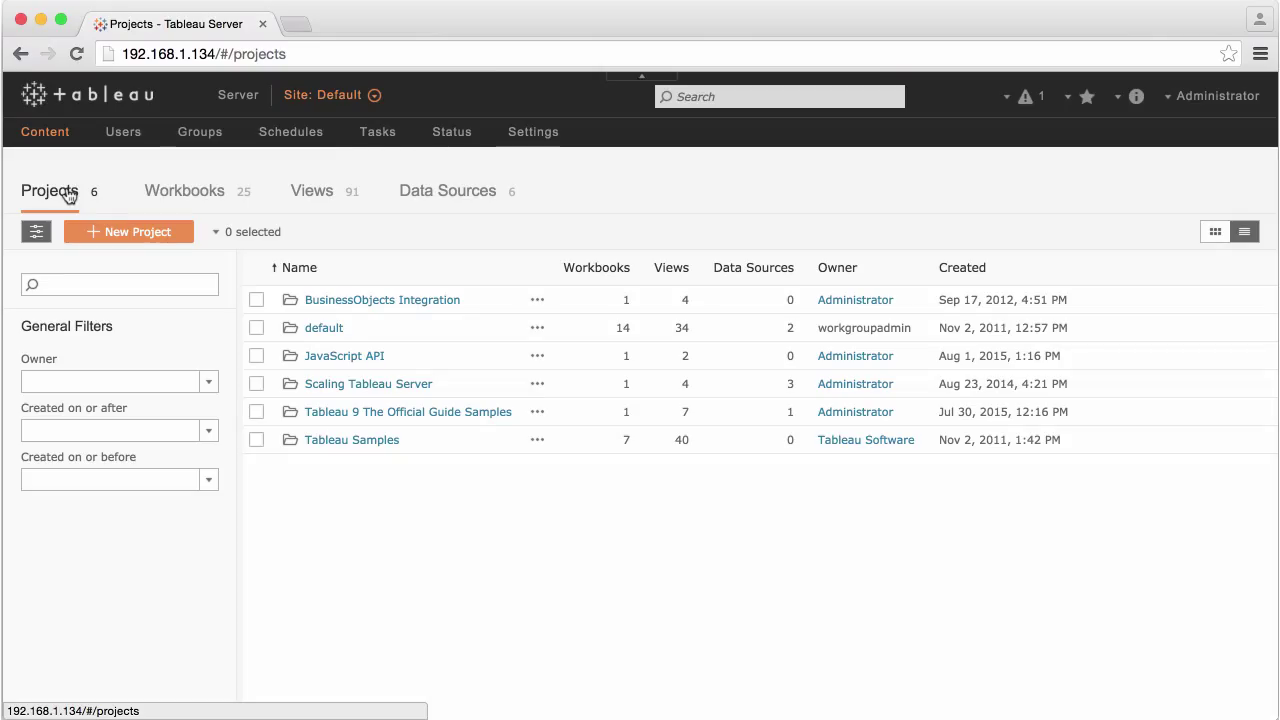
pyautogui.click(128, 230)
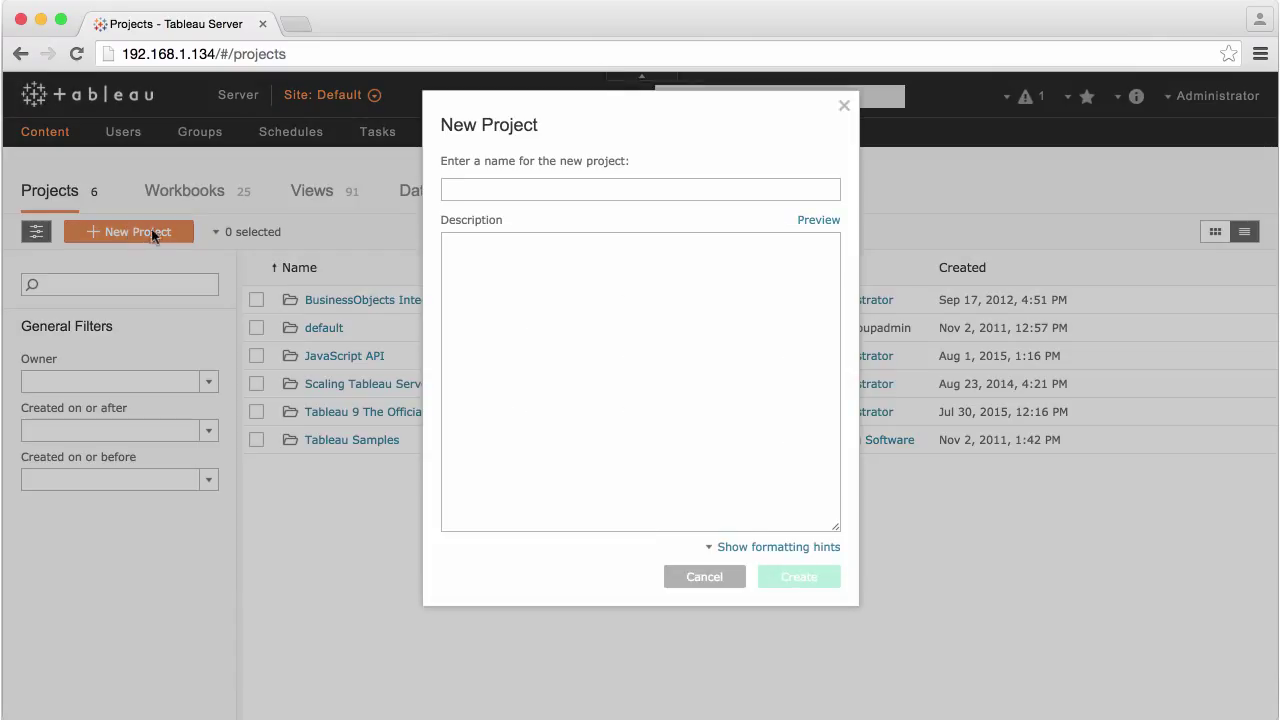
pyautogui.click(704, 577)
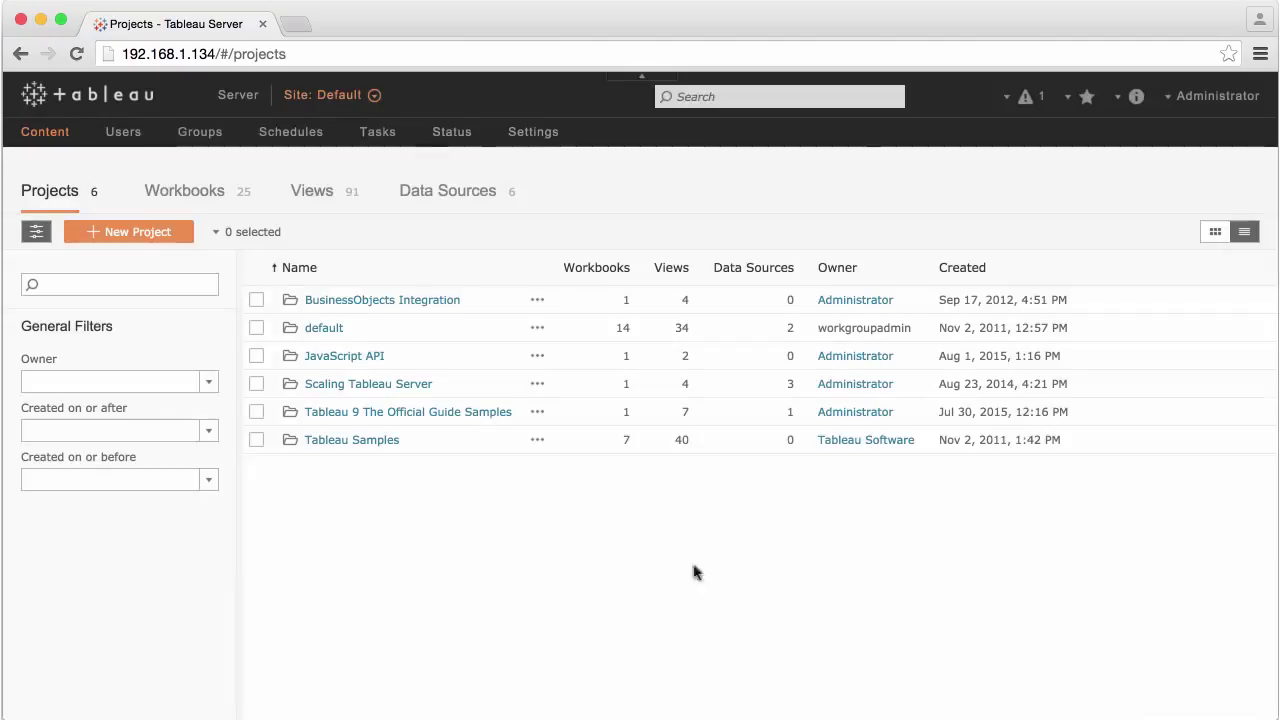
# Select the Dashboards and Stories and Finance workbooks, start Change Owner, then cancel.
pyautogui.click(200, 195)
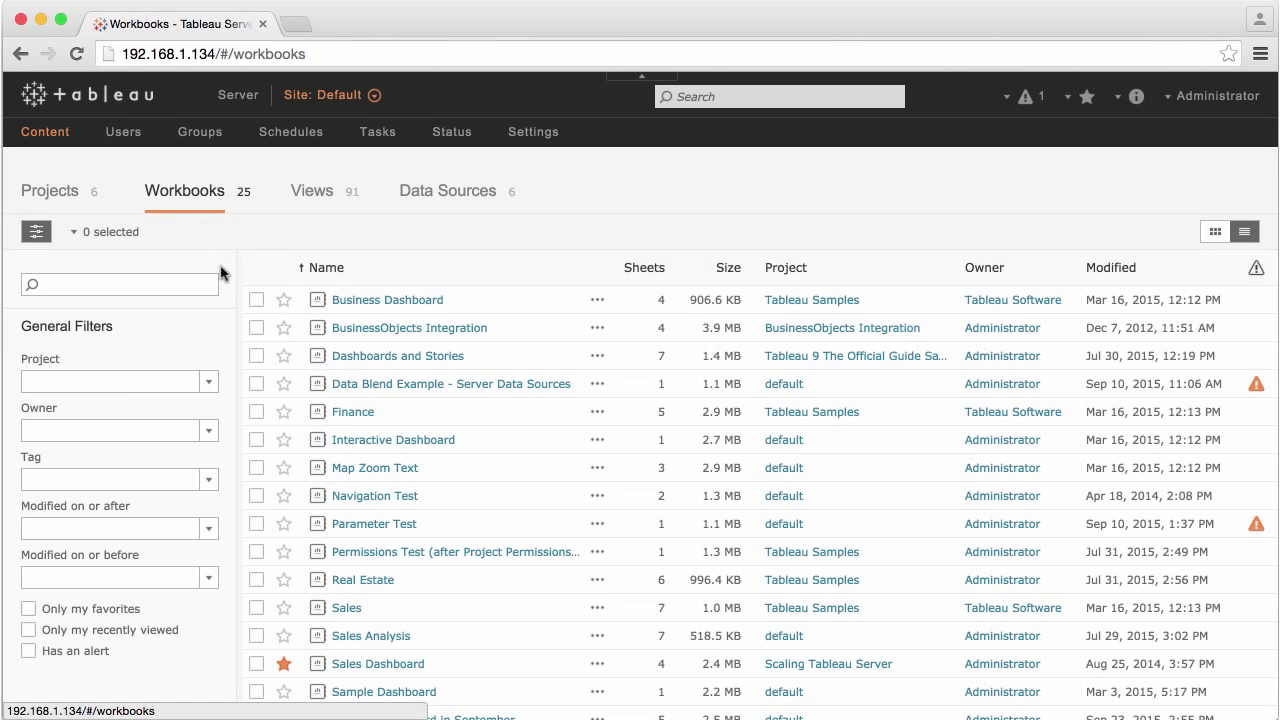
pyautogui.click(256, 357)
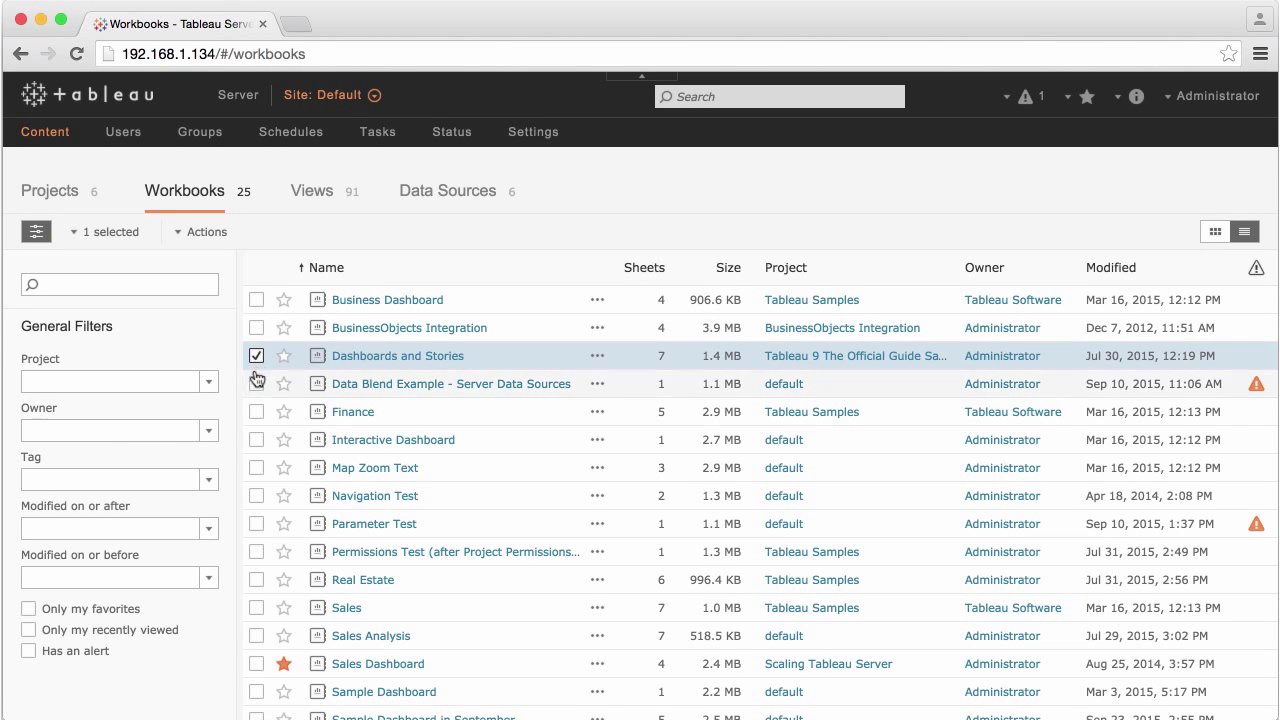
pyautogui.click(256, 411)
pyautogui.click(199, 238)
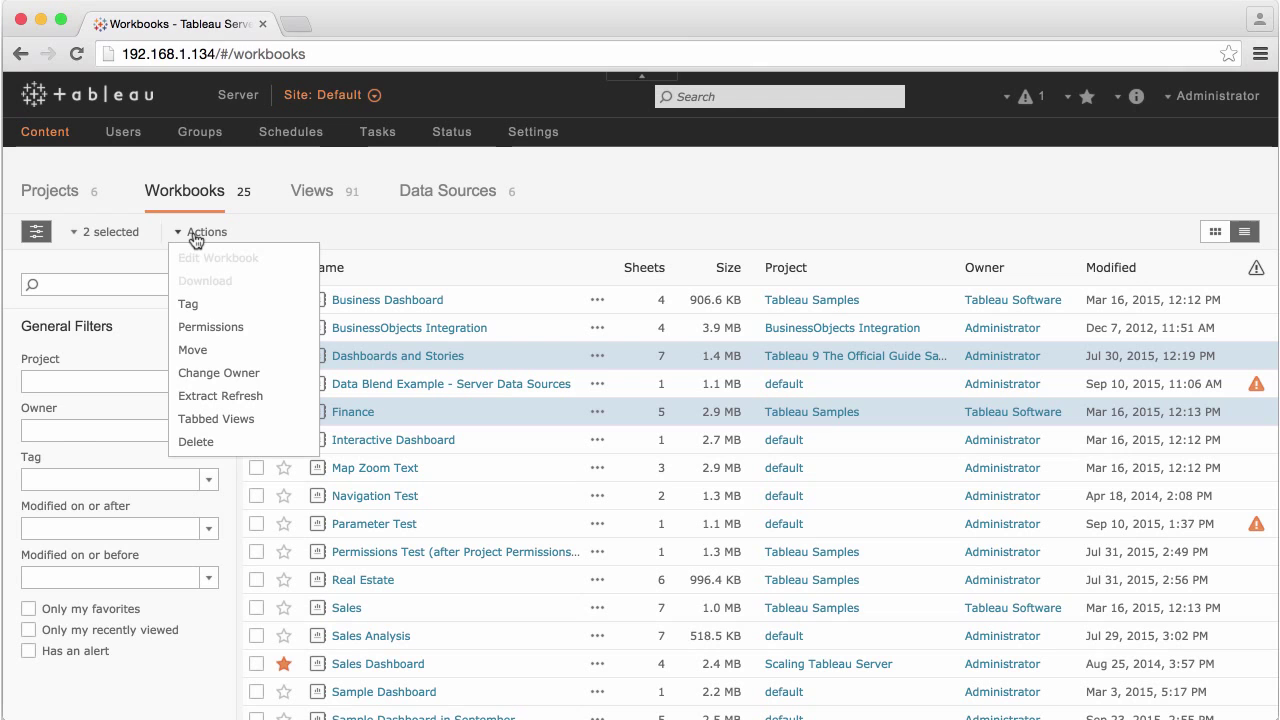
pyautogui.click(219, 371)
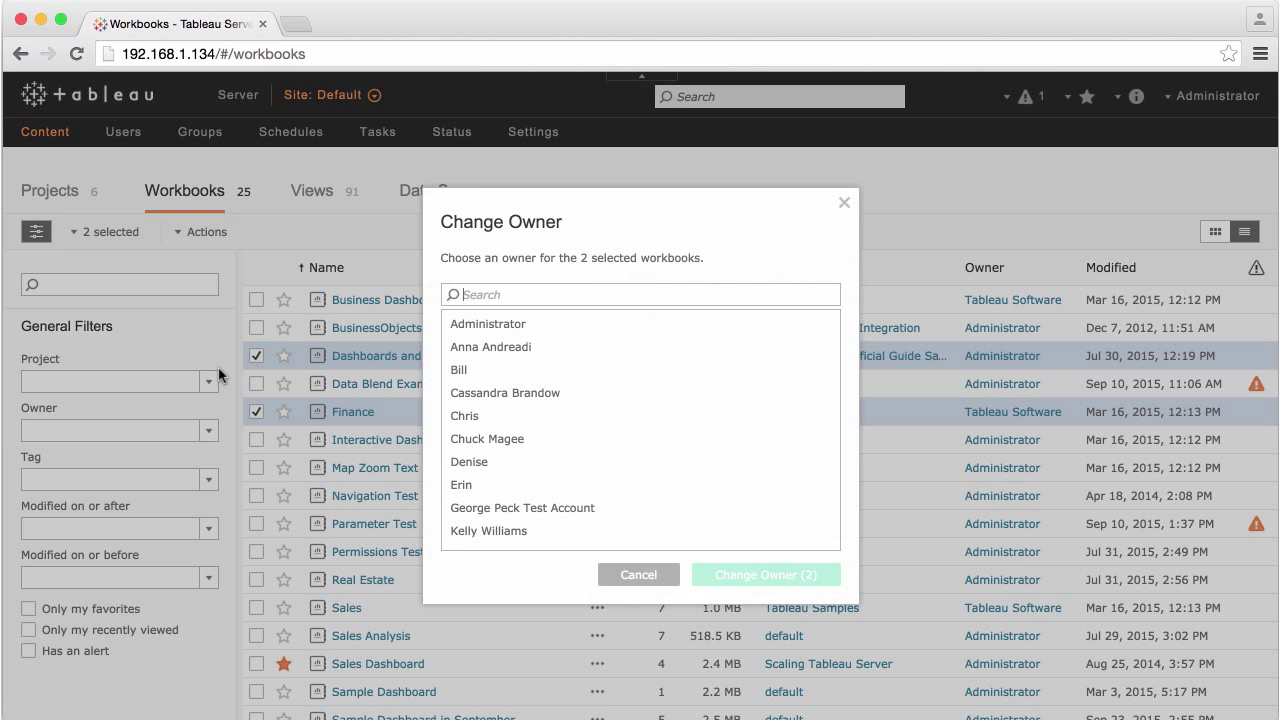
pyautogui.click(638, 576)
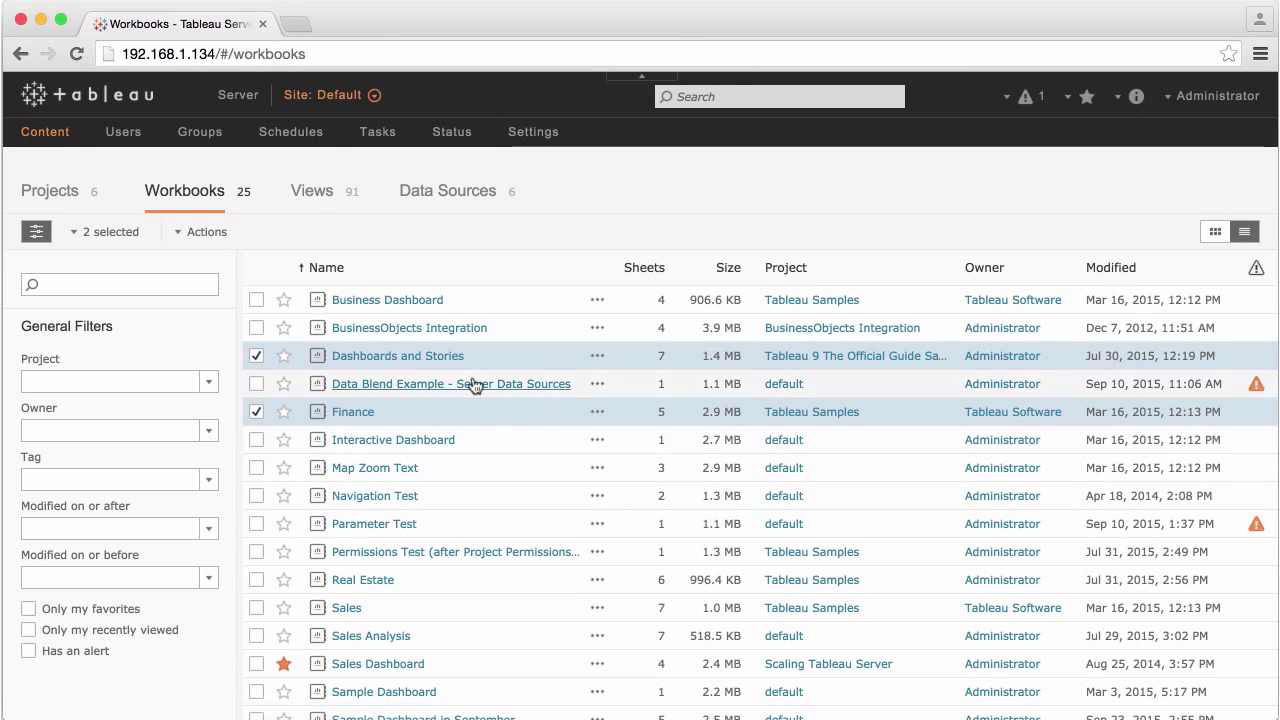
# Delete the By State view, leaving 90 views, then show the Data Sources list.
pyautogui.click(314, 199)
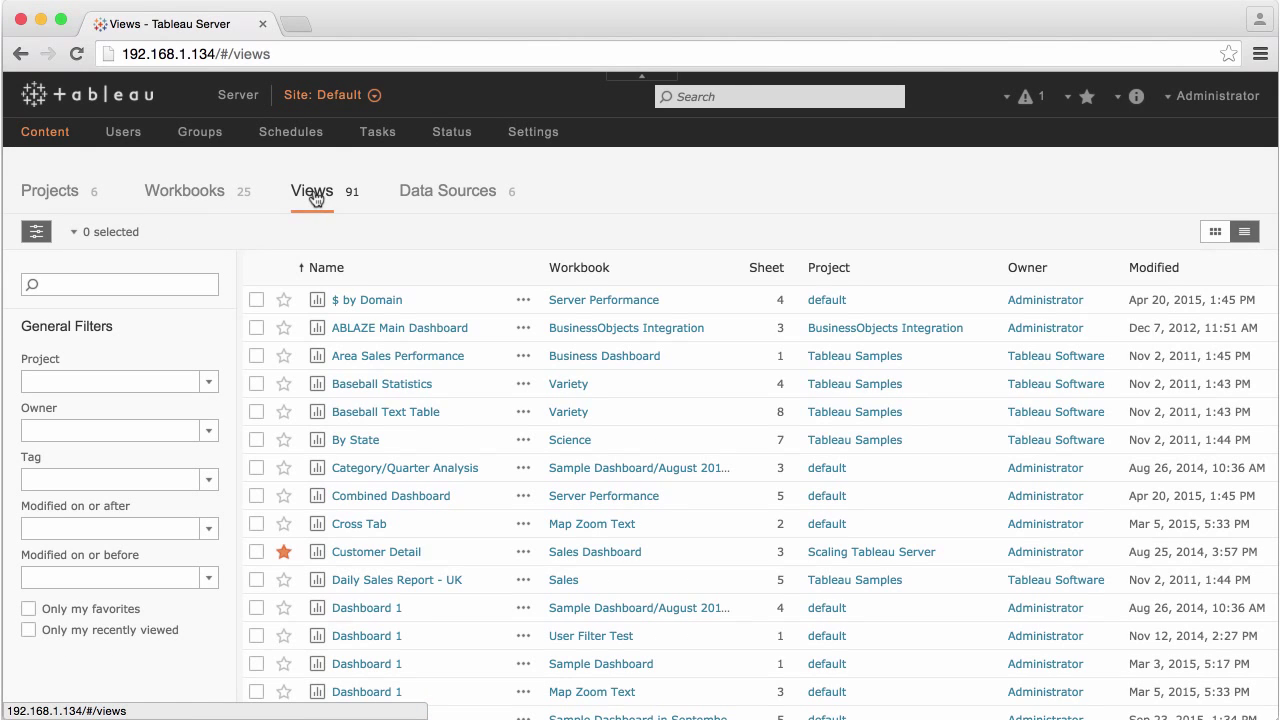
pyautogui.click(257, 440)
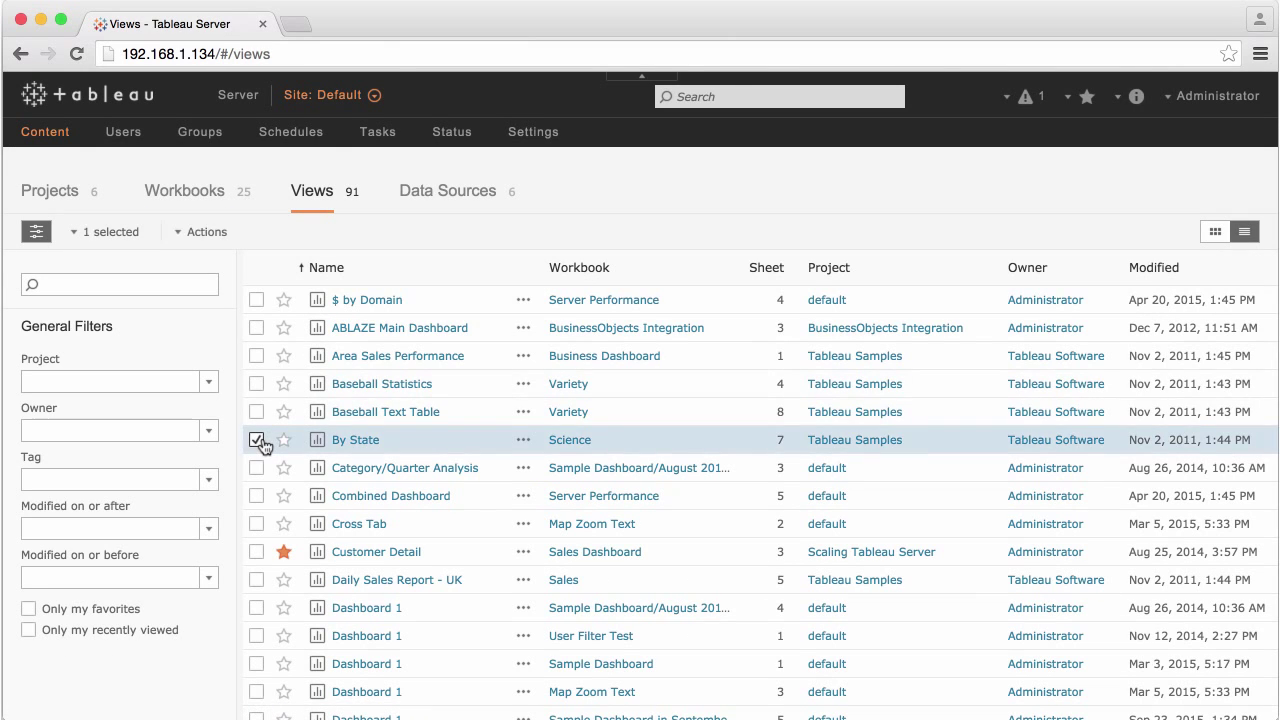
pyautogui.click(201, 234)
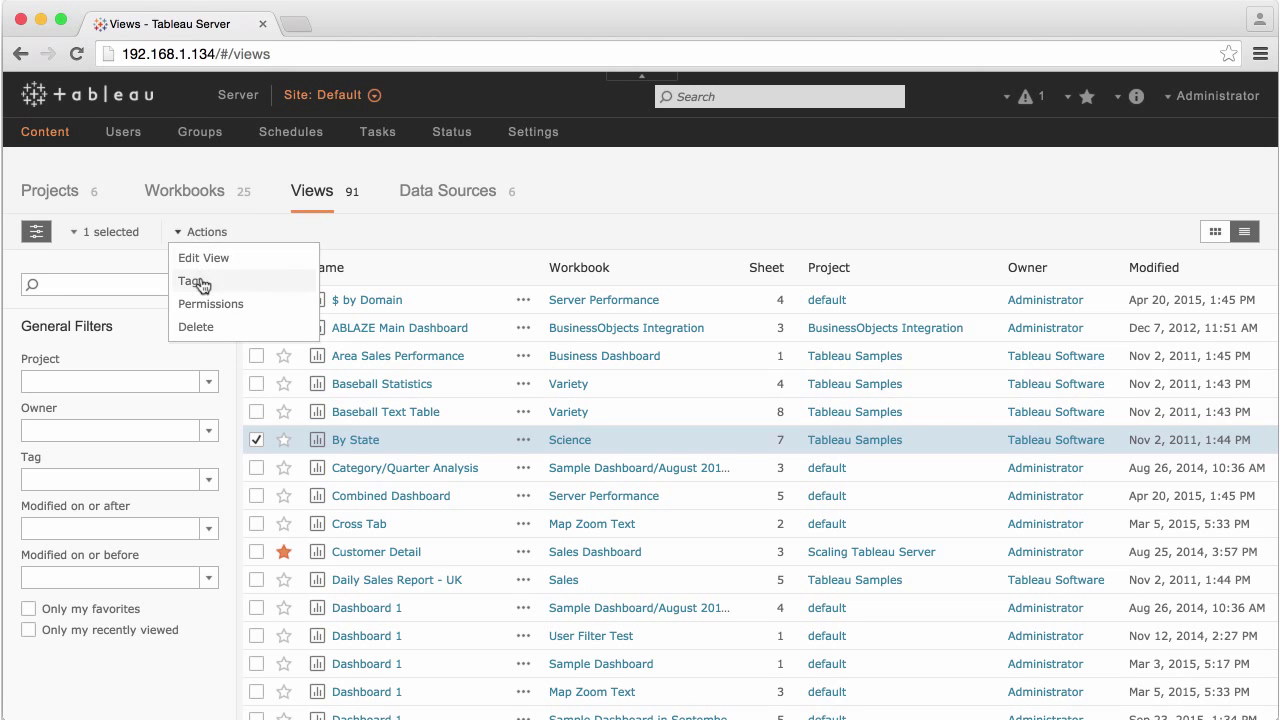
pyautogui.click(202, 328)
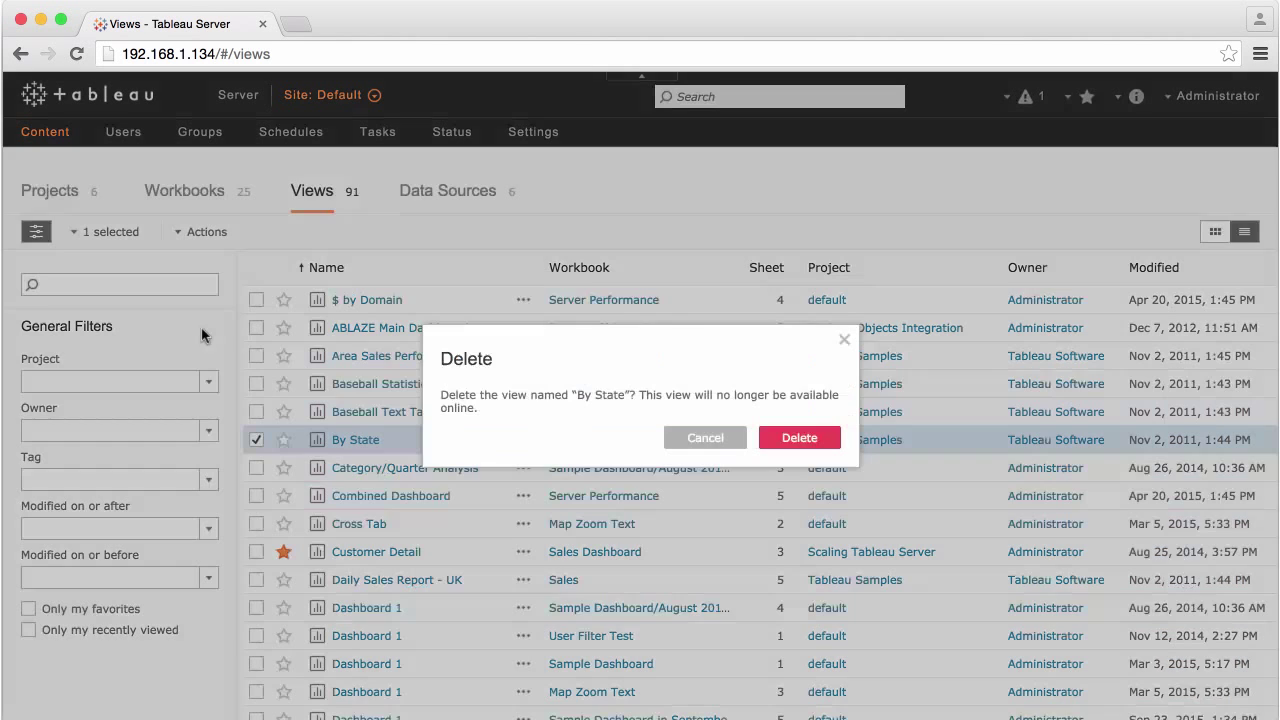
pyautogui.click(800, 439)
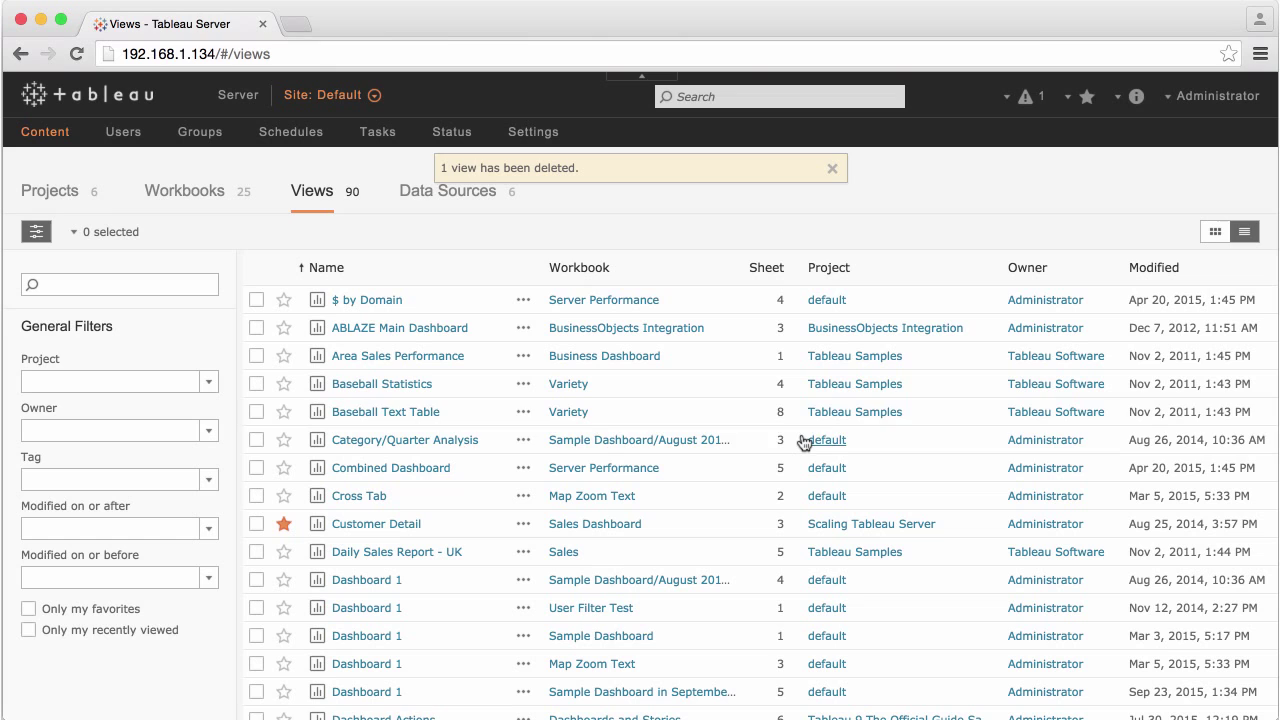
pyautogui.click(461, 192)
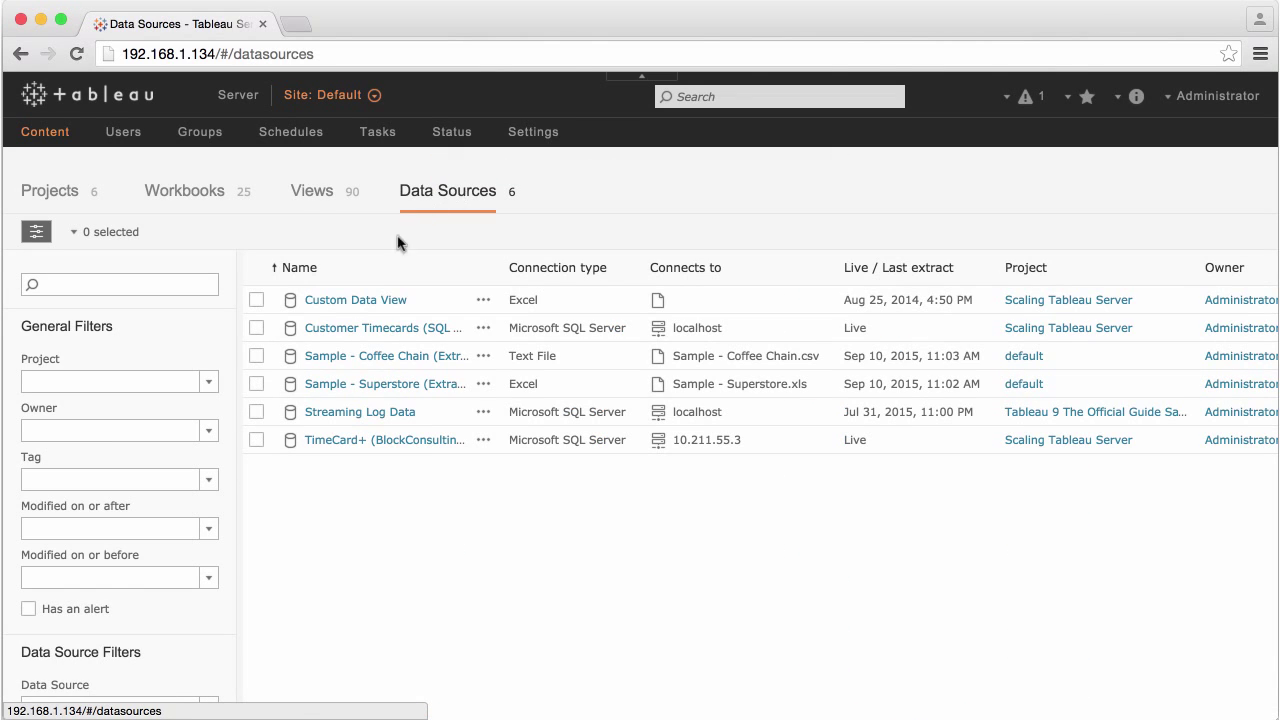
# Open permissions for Sample - Coffee Chain and check the All Users rule's resulting permissions.
pyautogui.click(256, 356)
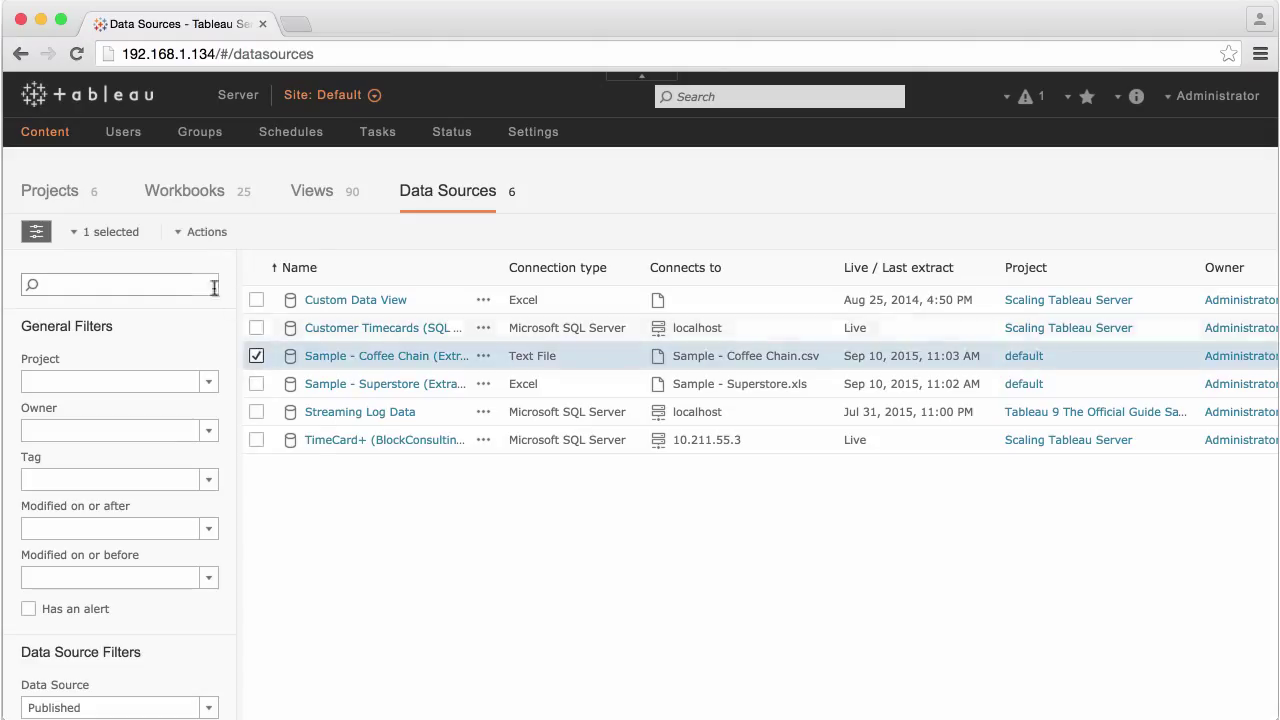
pyautogui.click(199, 233)
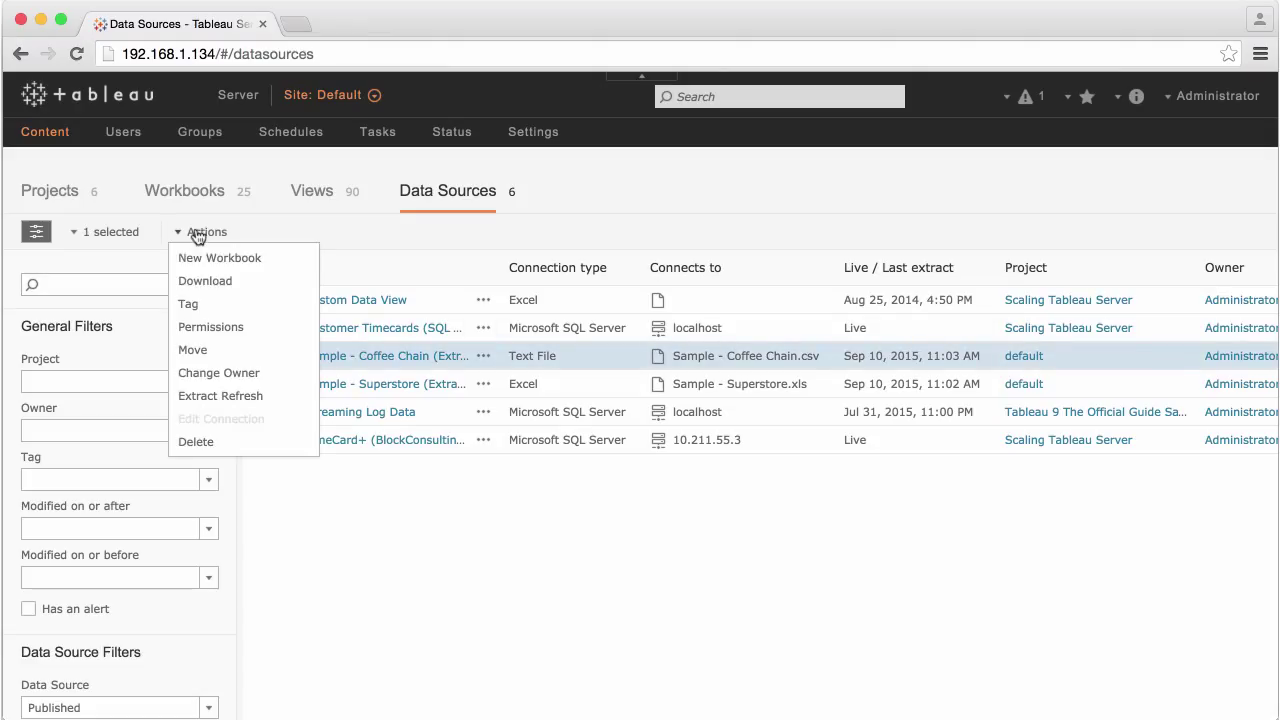
pyautogui.click(213, 329)
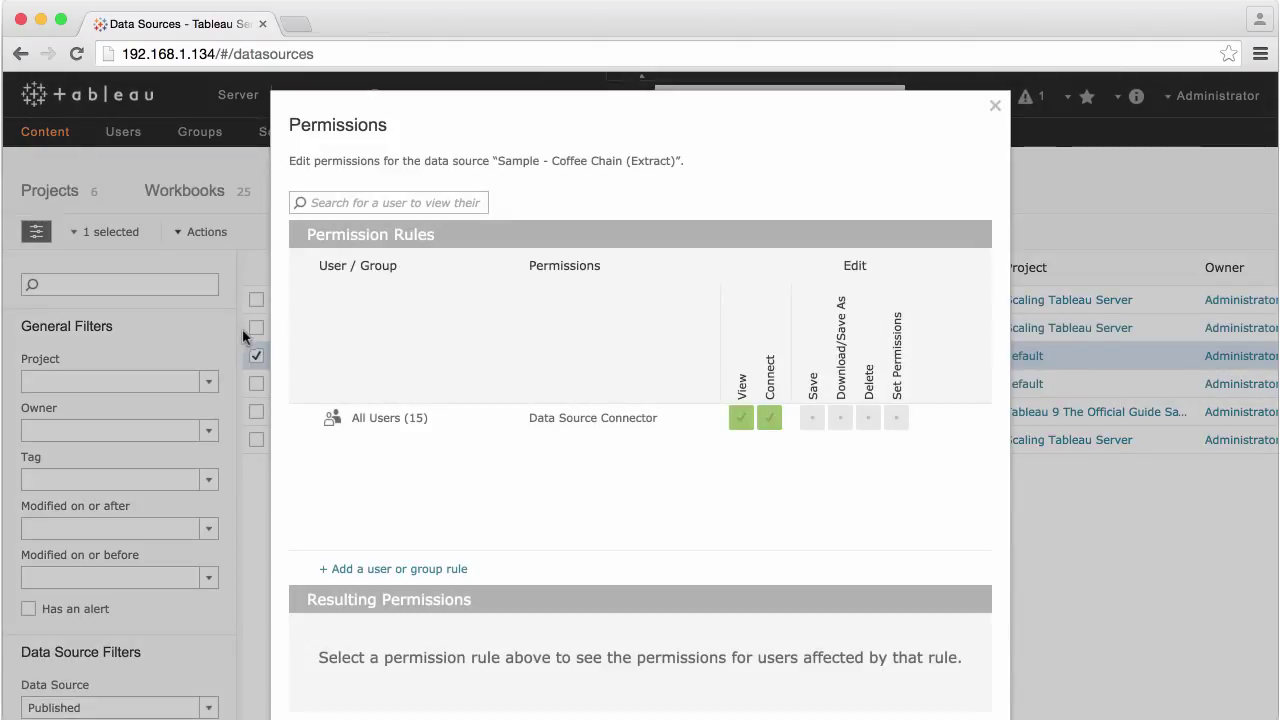
pyautogui.click(343, 415)
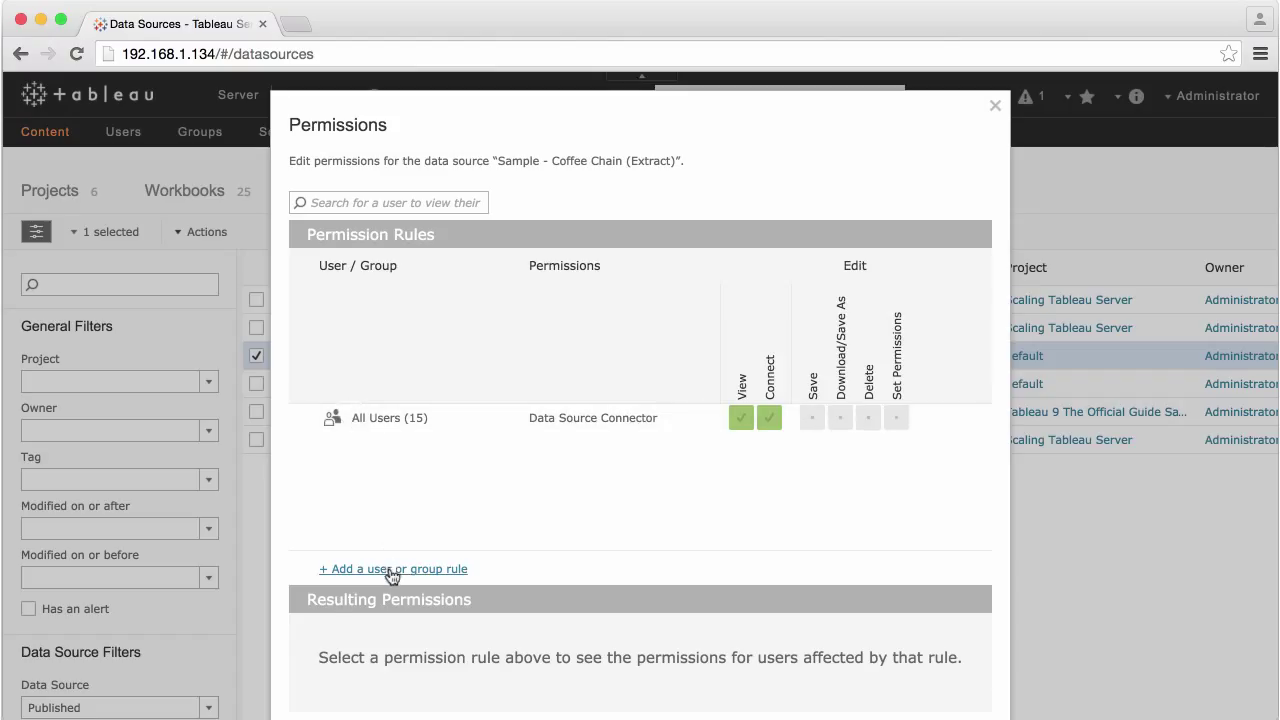
# Add a Central Region rule allowing View, Connect, Download/Save As and Delete, and save.
pyautogui.click(420, 572)
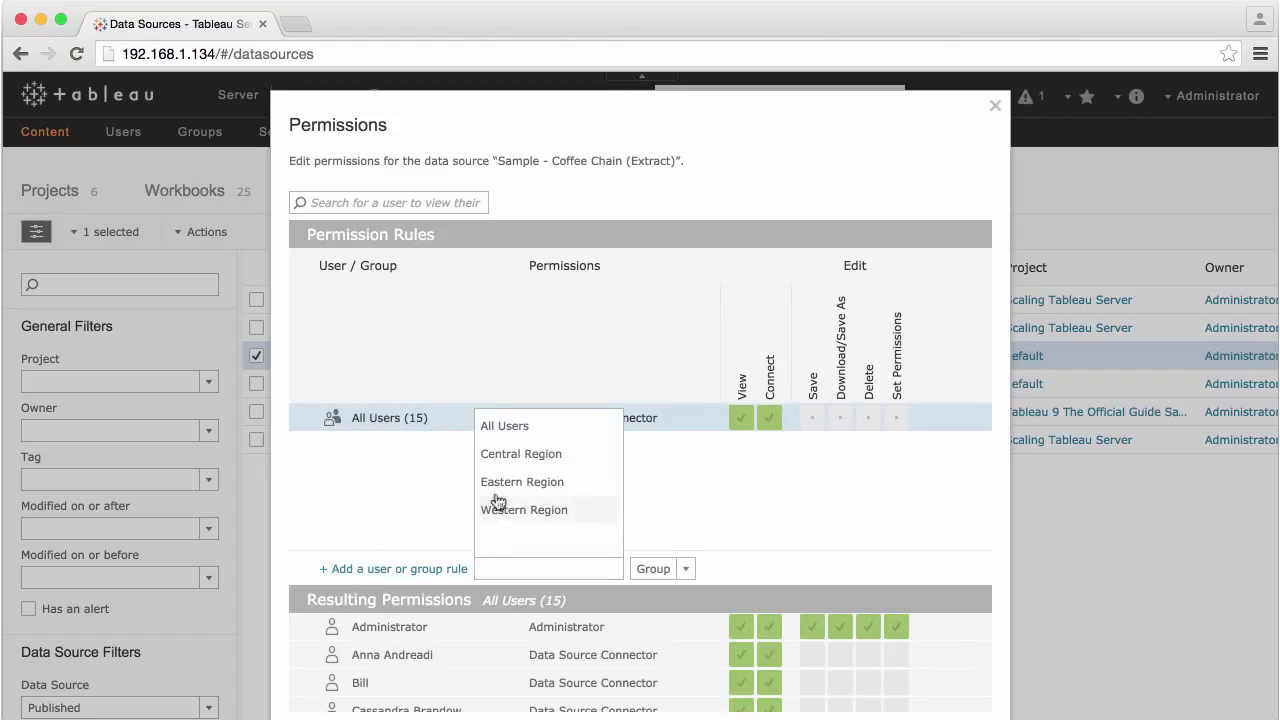
pyautogui.click(499, 458)
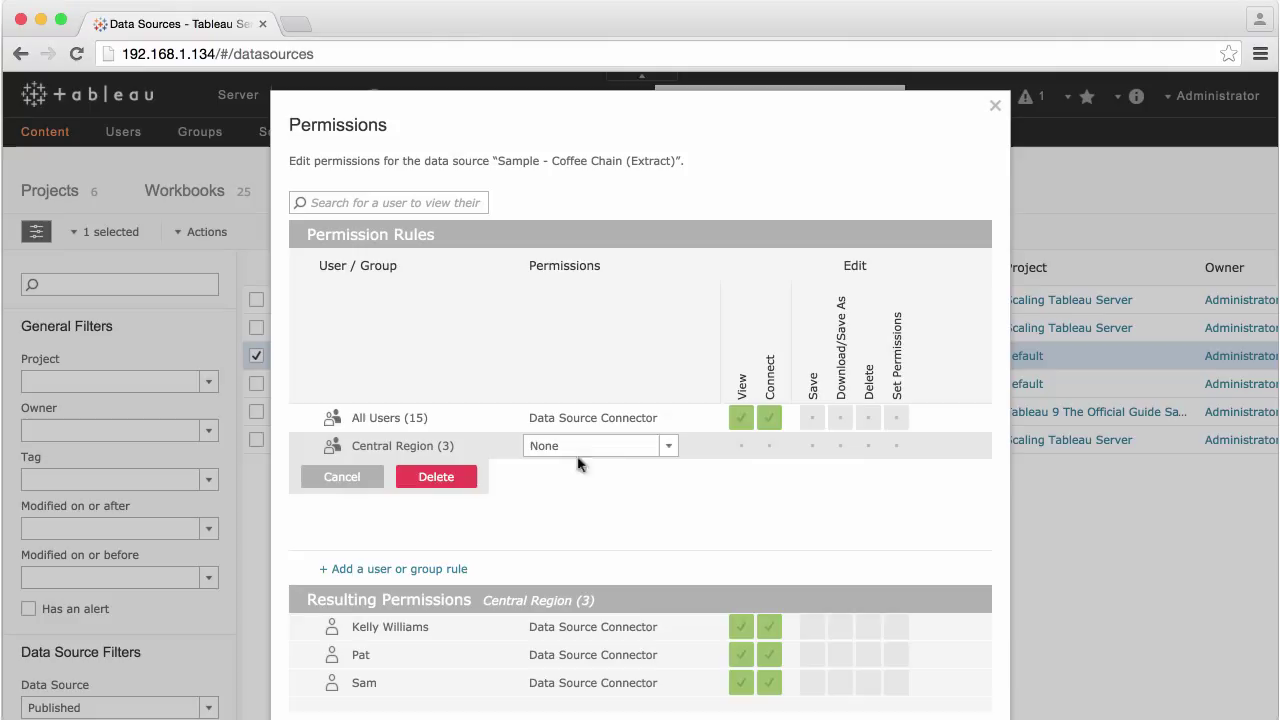
pyautogui.click(742, 447)
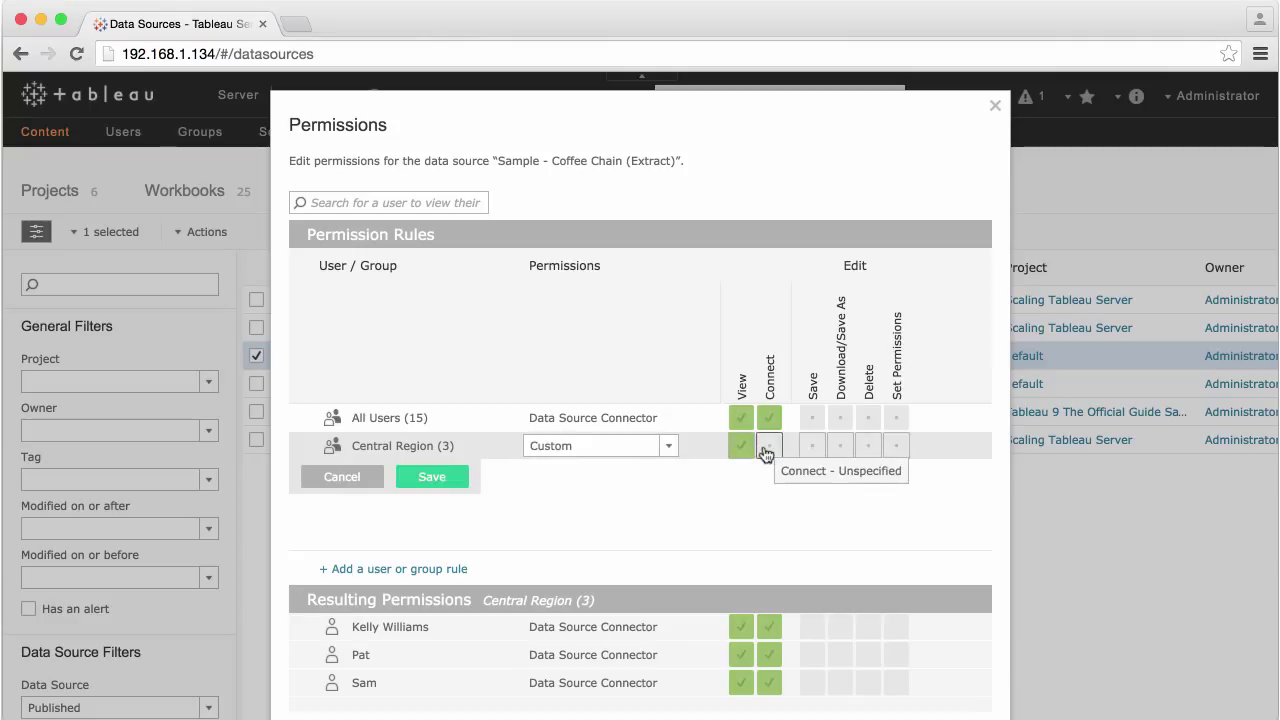
pyautogui.click(768, 447)
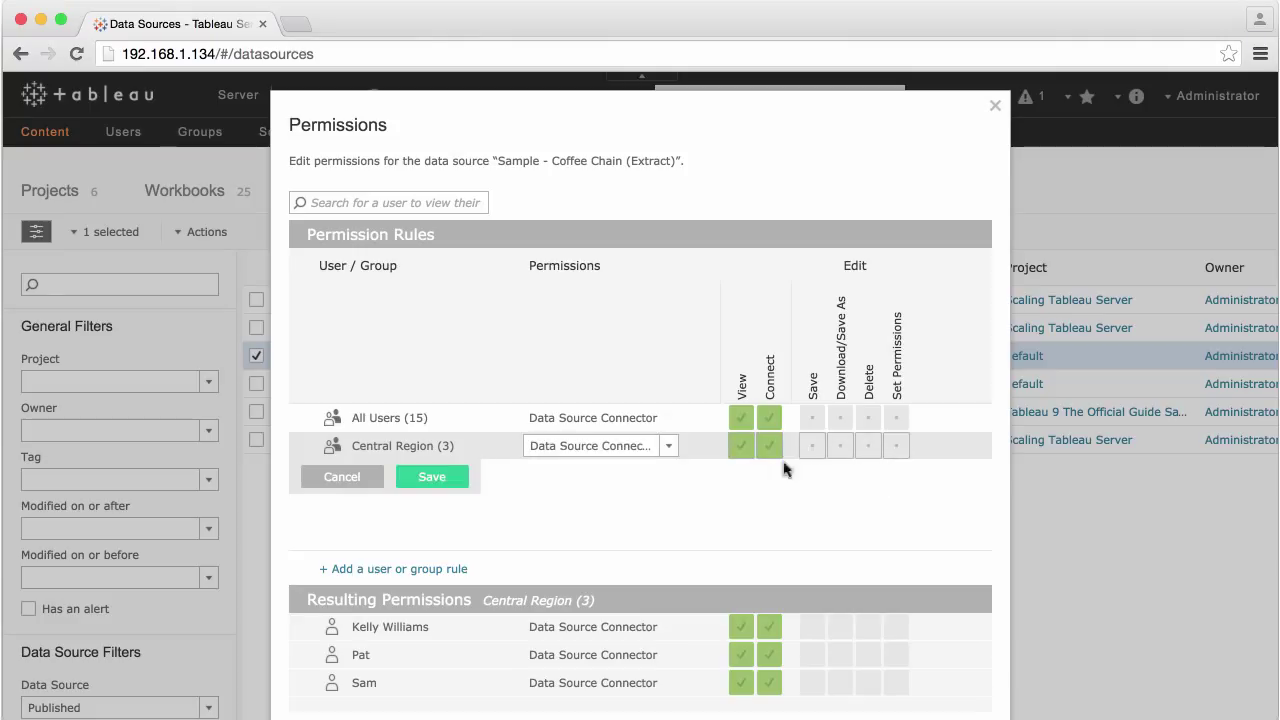
pyautogui.click(840, 447)
pyautogui.click(868, 447)
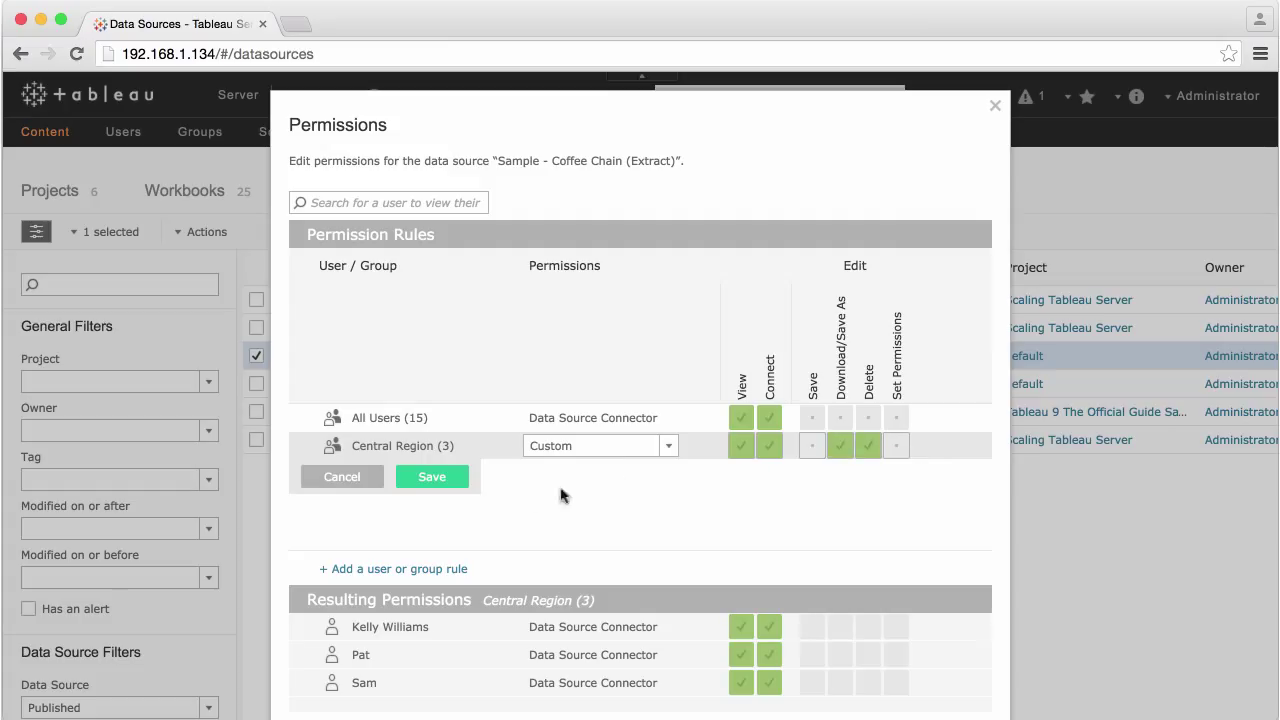
pyautogui.click(436, 480)
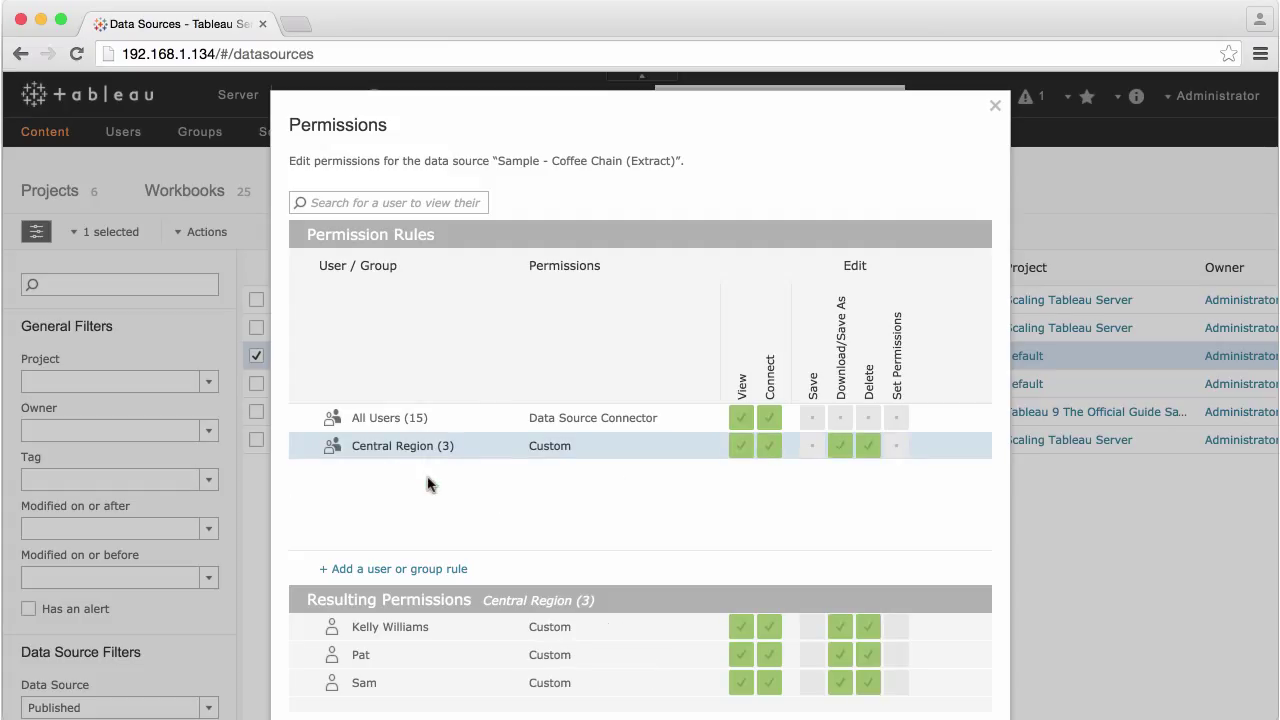
pyautogui.click(994, 104)
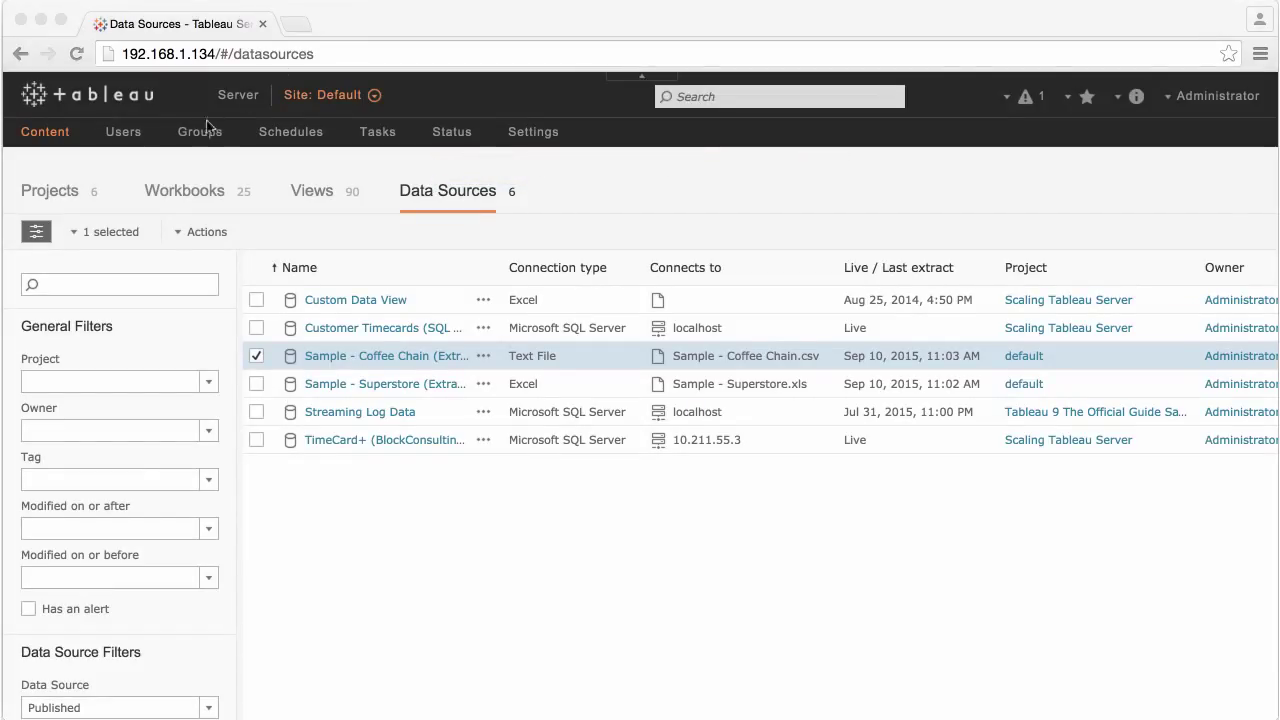
# On the Users page, start adding a local user, then cancel.
pyautogui.click(128, 139)
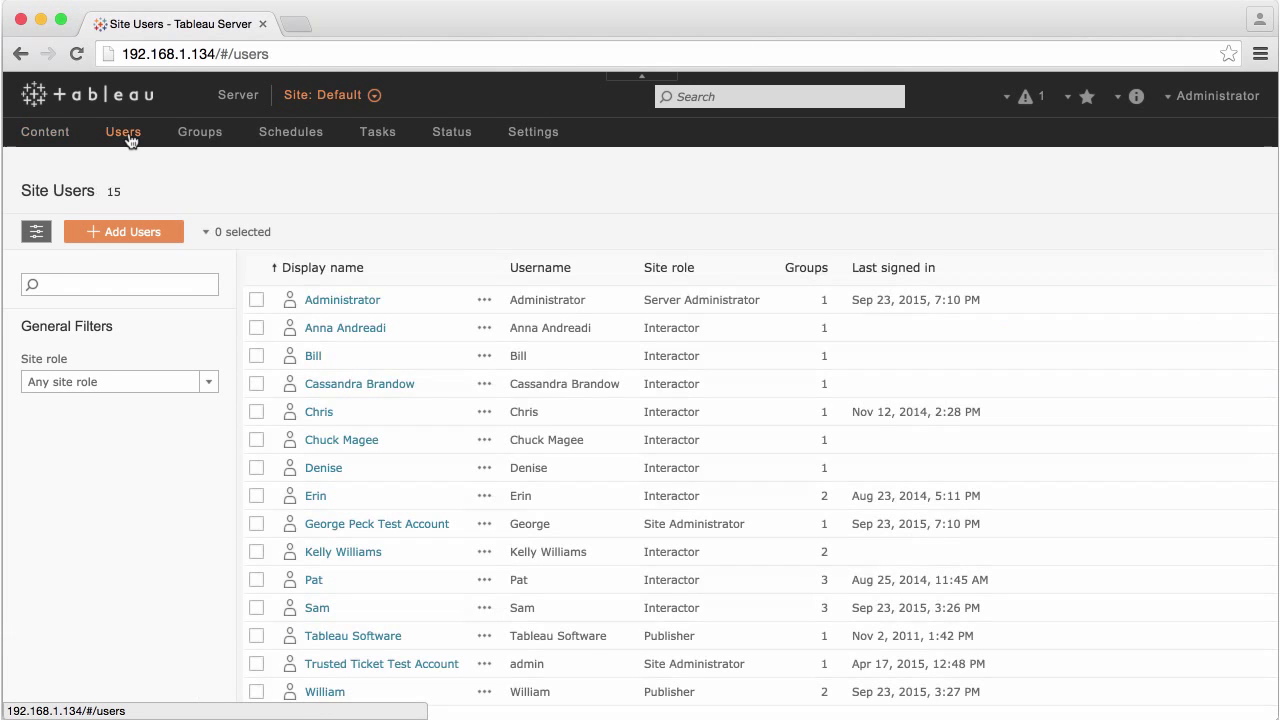
pyautogui.click(128, 230)
pyautogui.click(489, 266)
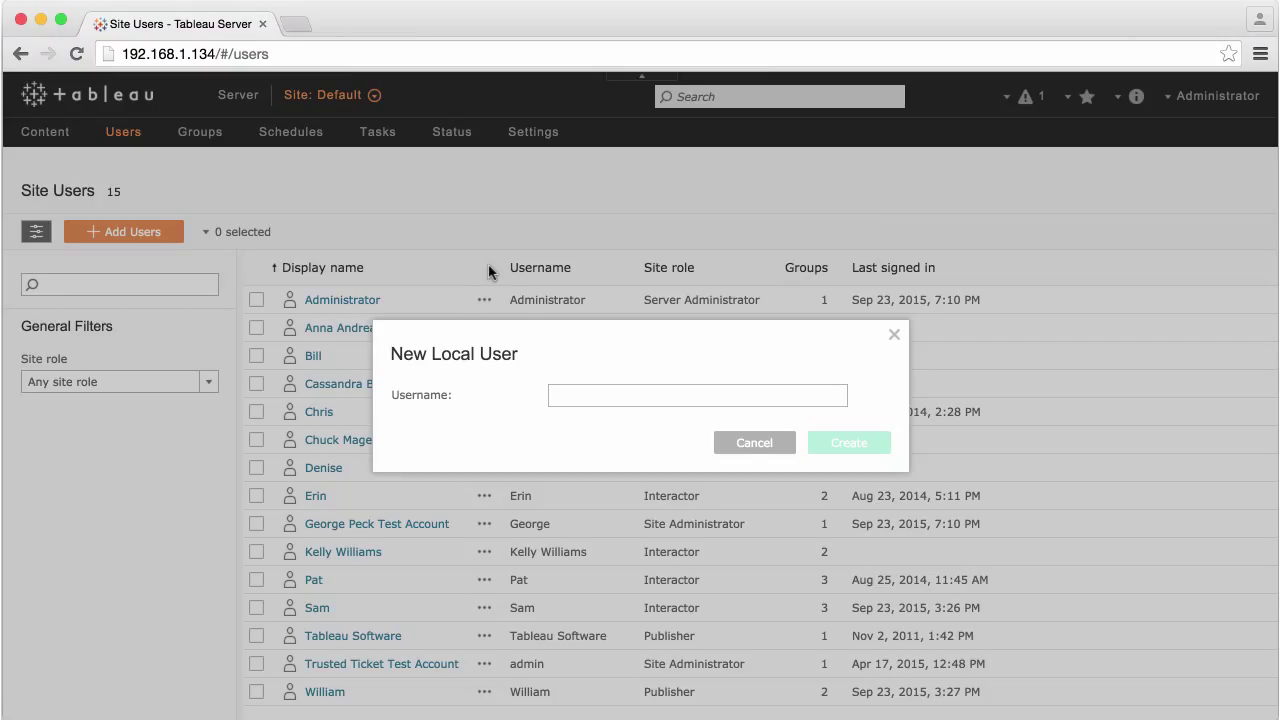
pyautogui.click(750, 447)
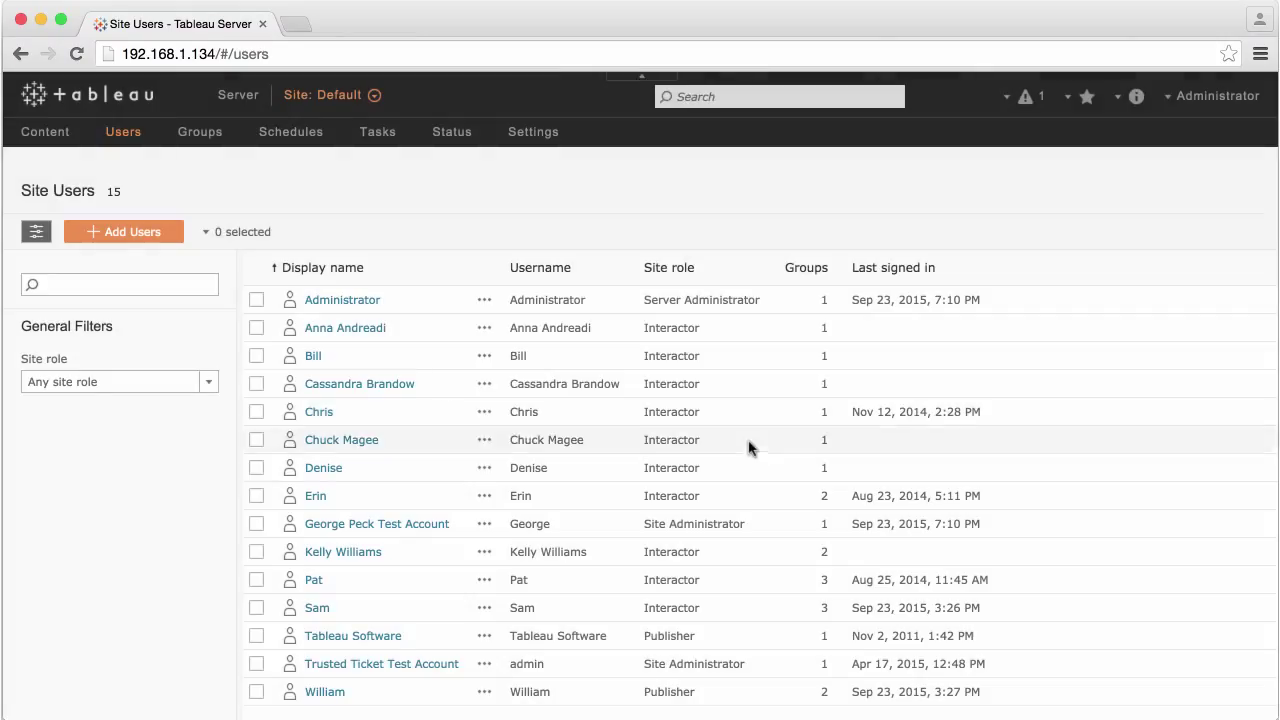
# On the Groups page, cancel a new group and select Eastern Region.
pyautogui.click(189, 133)
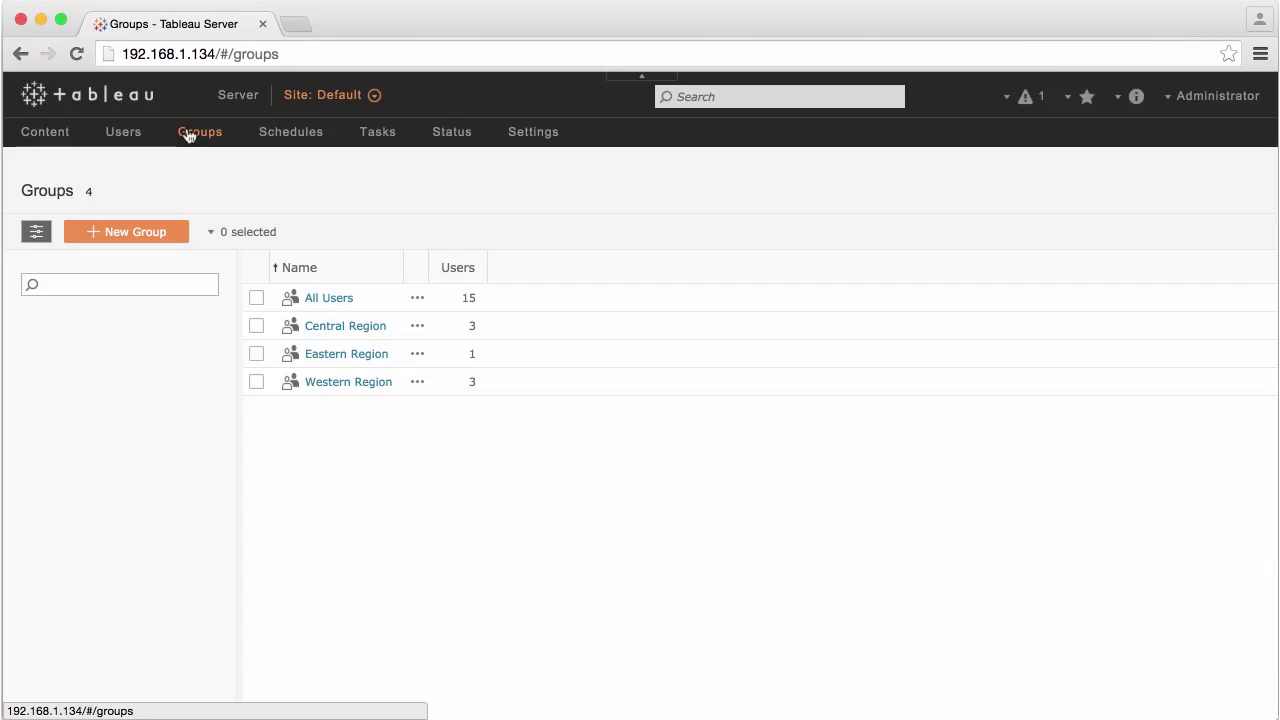
pyautogui.click(157, 232)
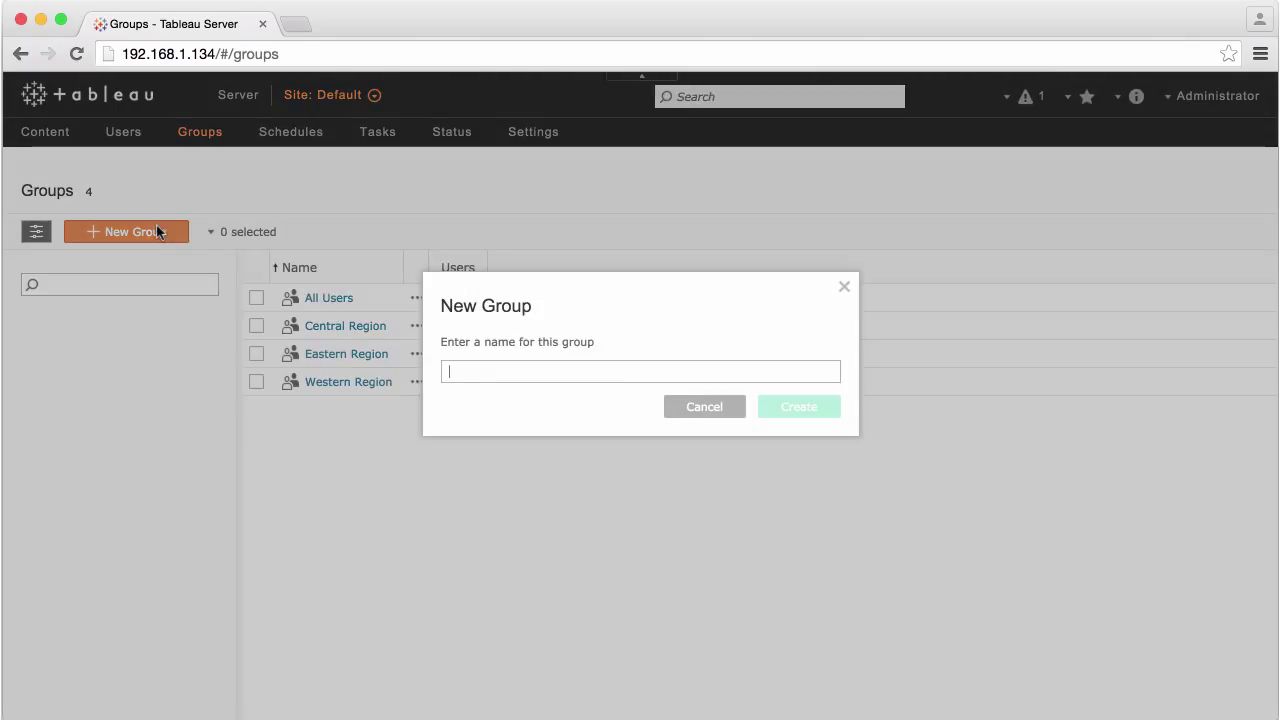
pyautogui.click(704, 407)
pyautogui.click(680, 353)
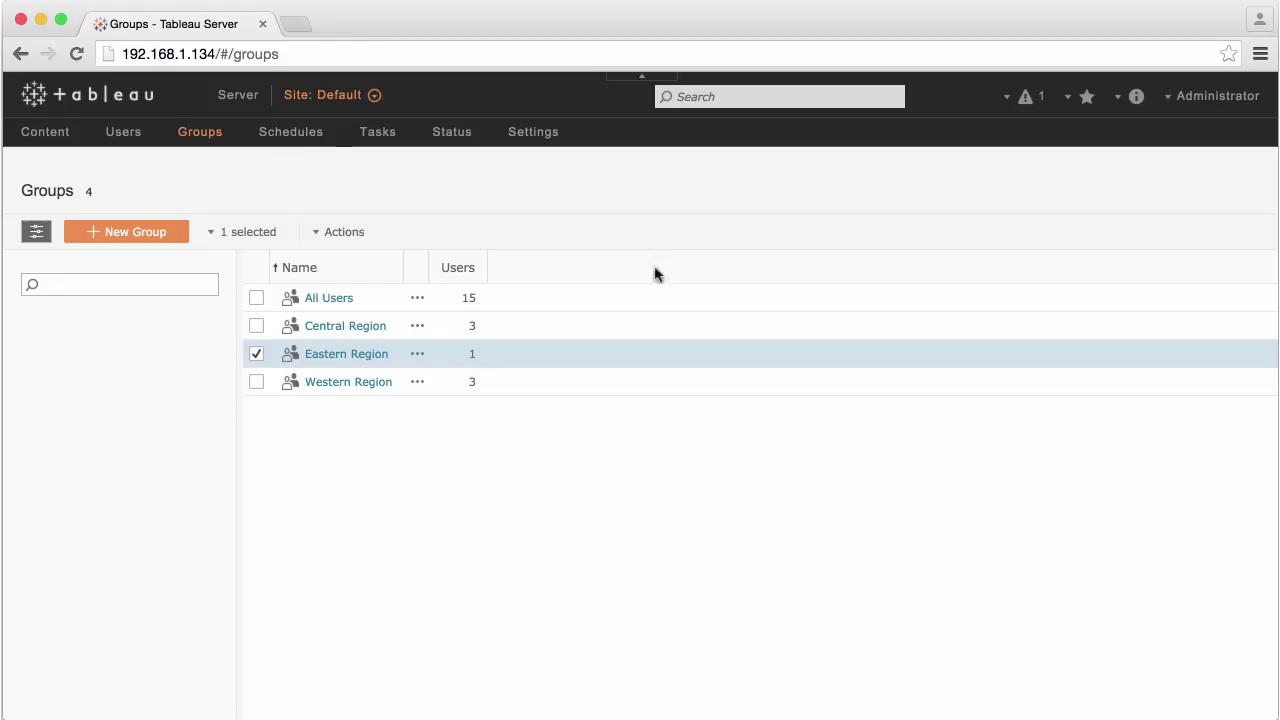
# Draft a new Subscription schedule running daily at 2 AM, then discard it.
pyautogui.click(291, 134)
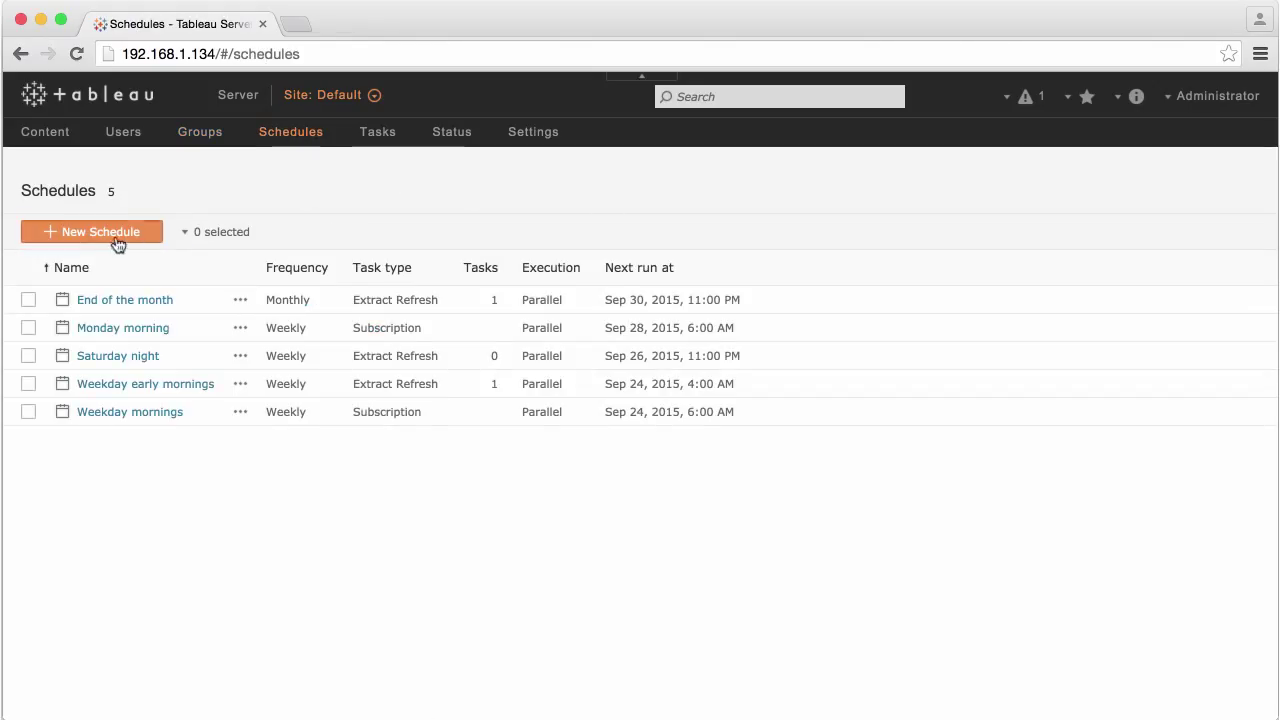
pyautogui.click(115, 233)
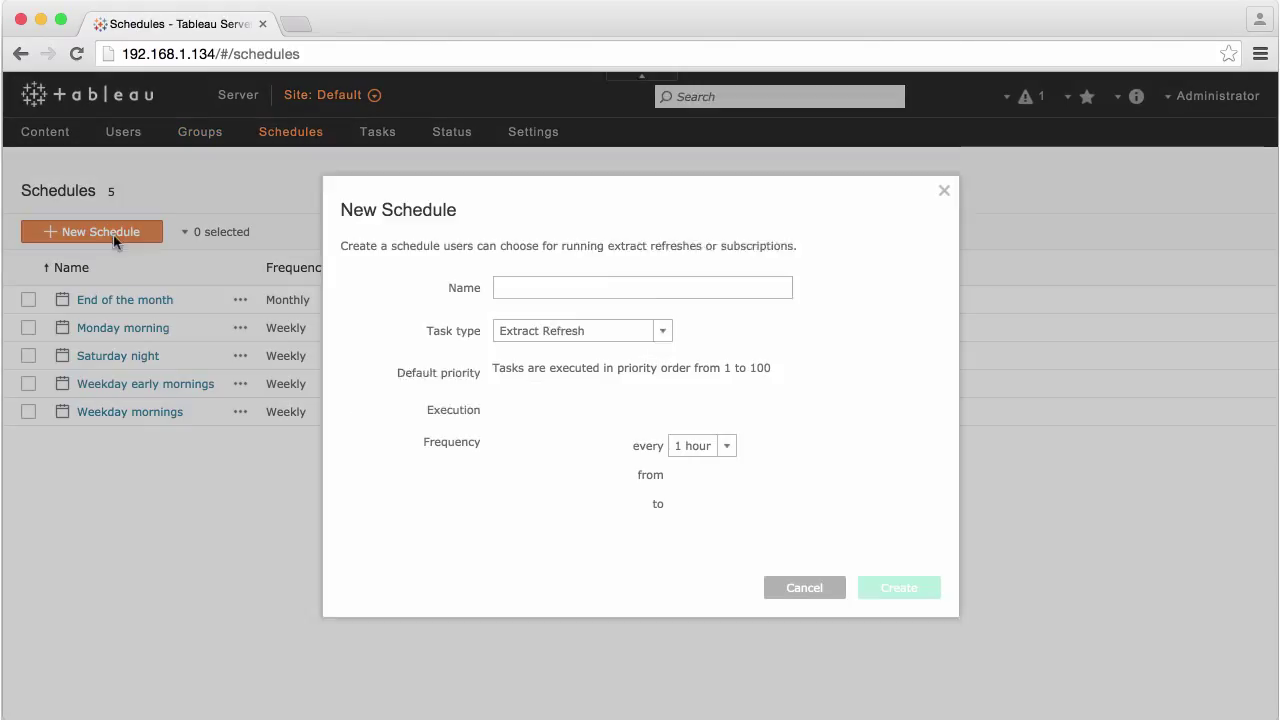
pyautogui.click(663, 316)
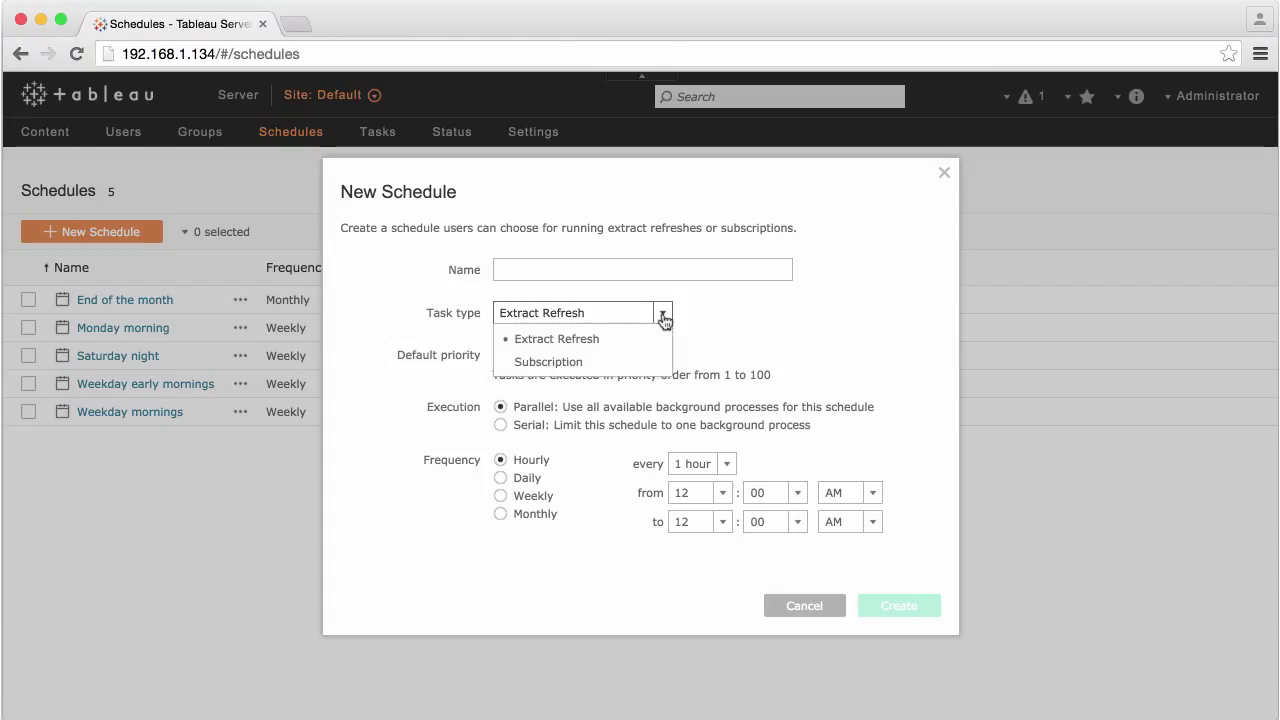
pyautogui.click(581, 362)
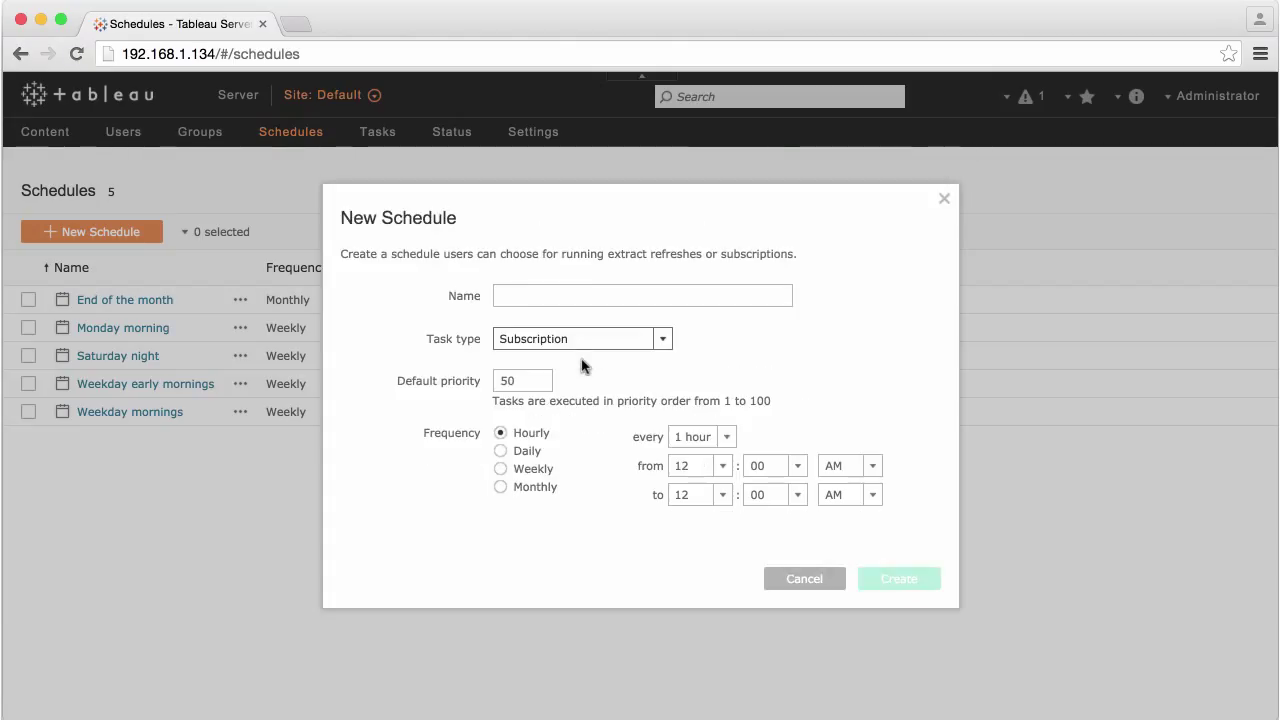
pyautogui.click(500, 451)
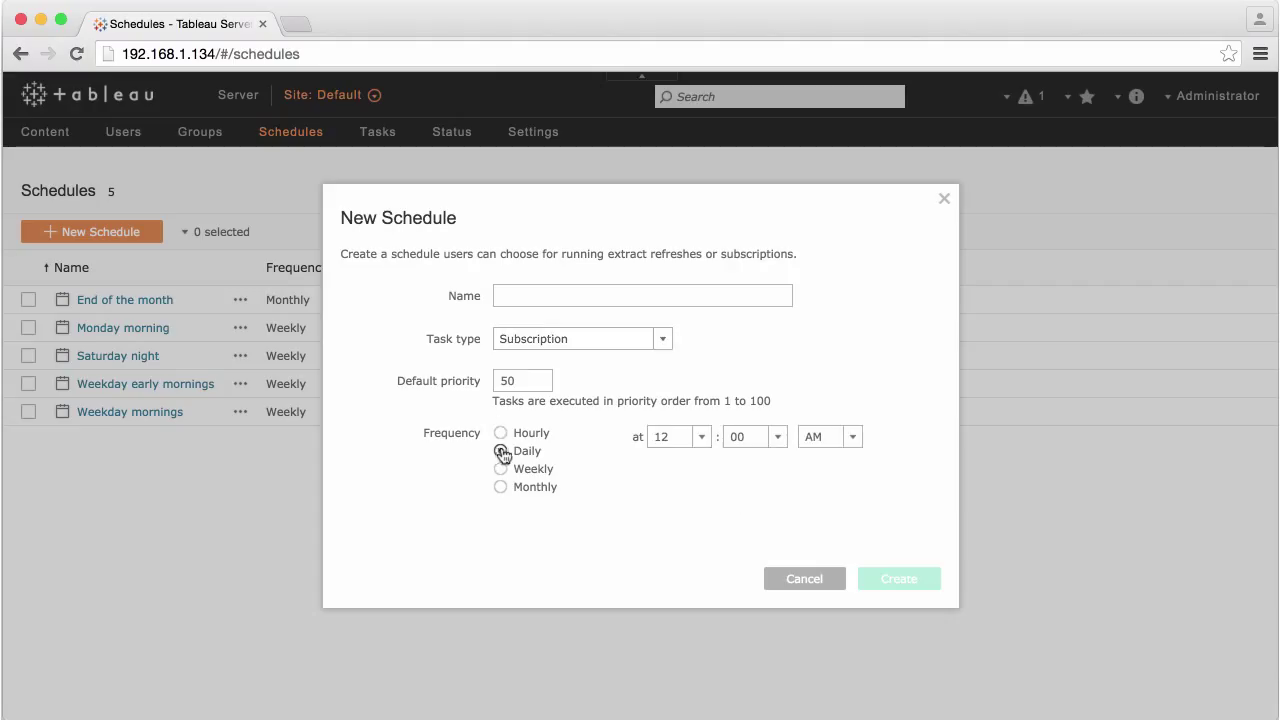
pyautogui.click(699, 438)
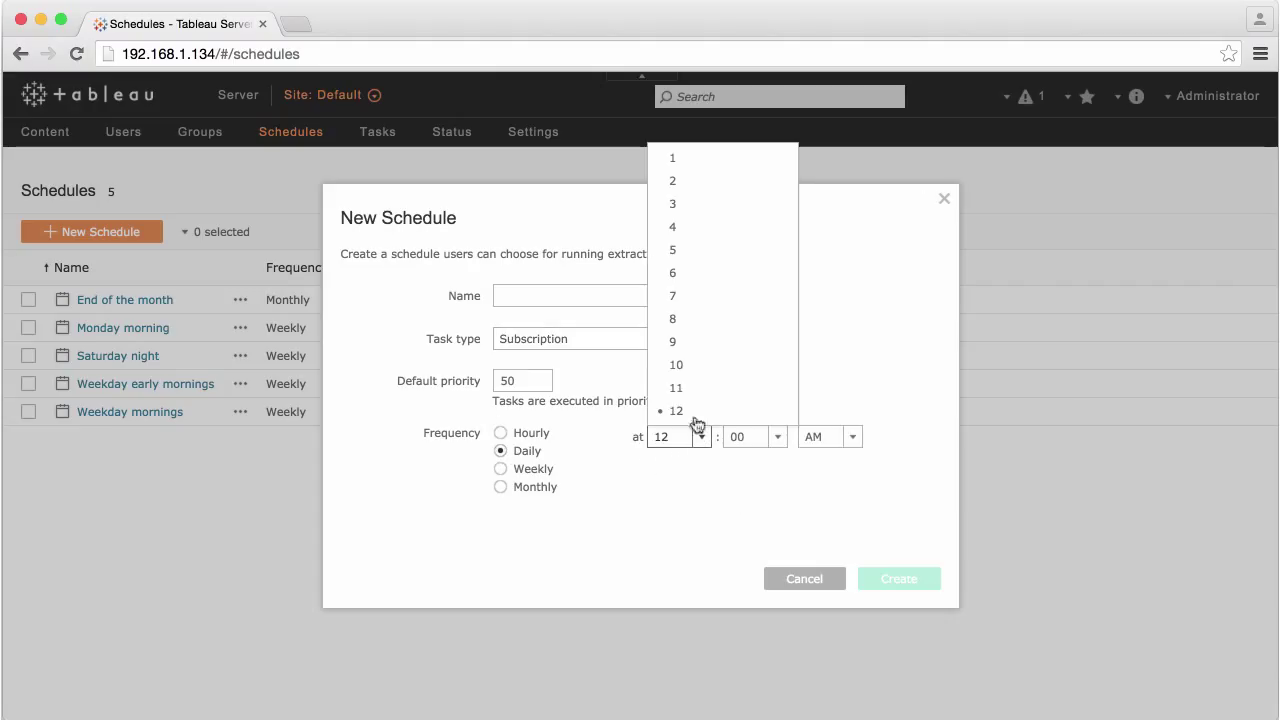
pyautogui.click(674, 187)
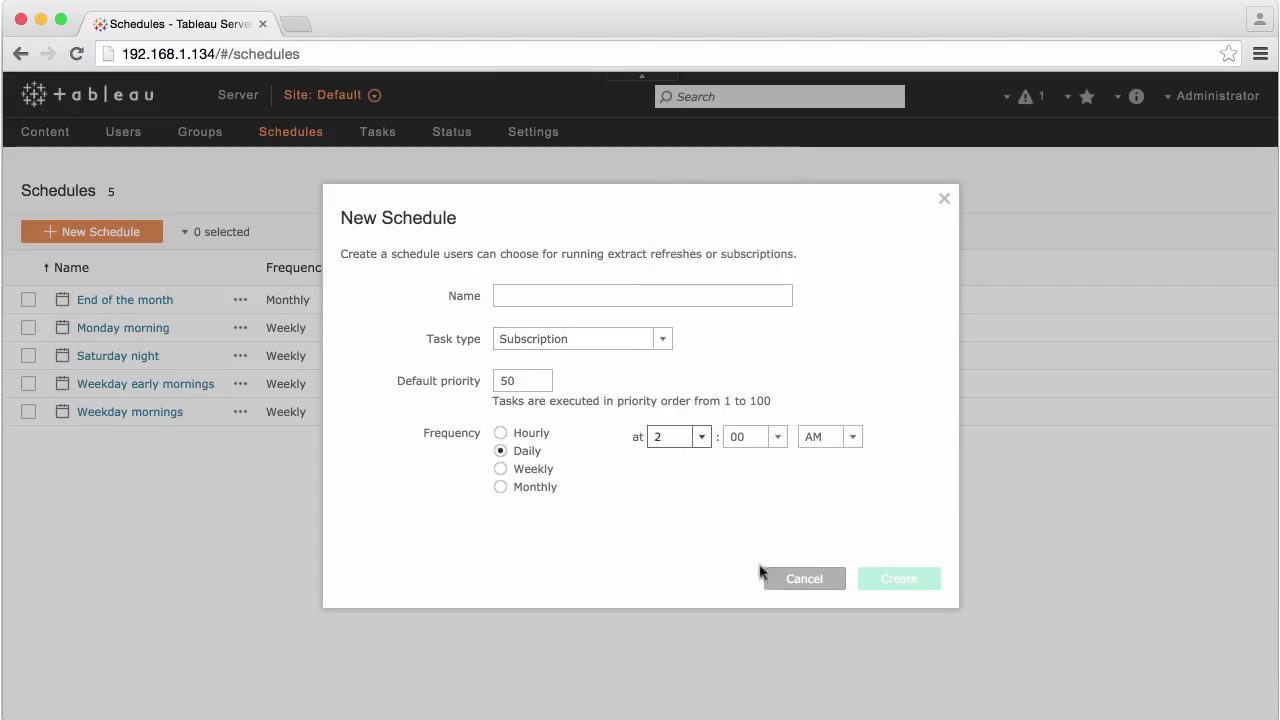
pyautogui.click(799, 580)
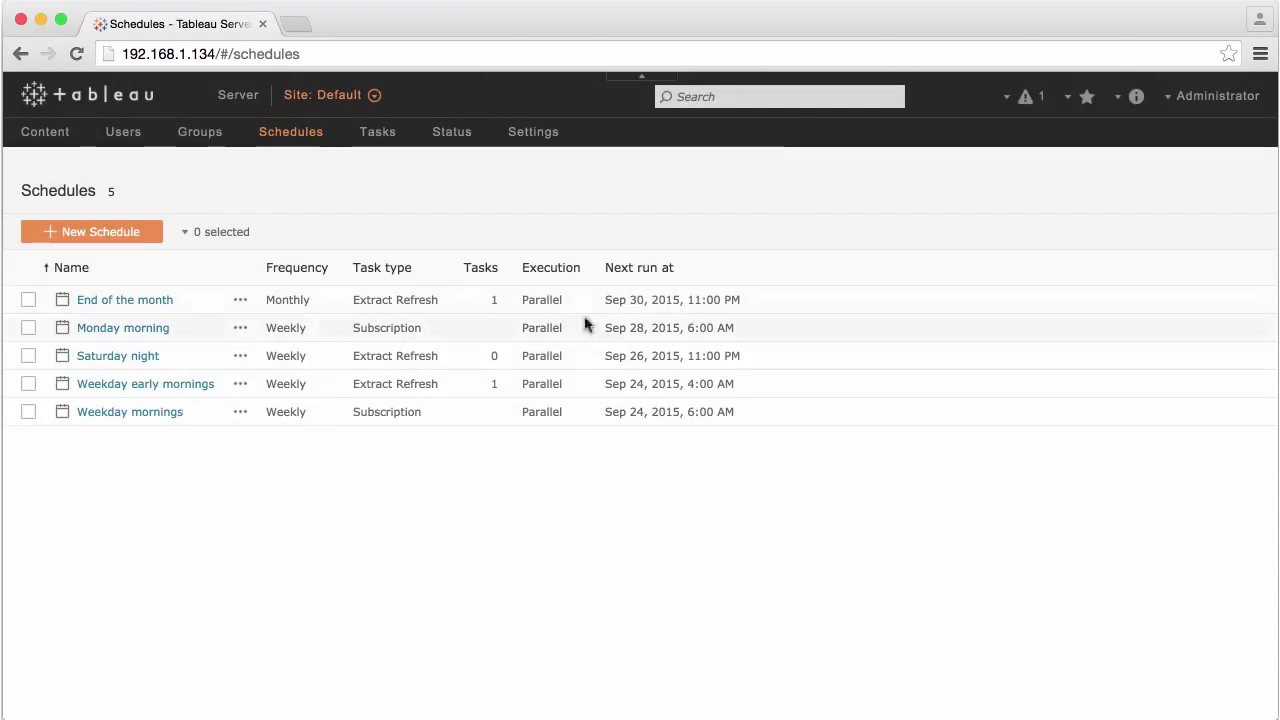
# Start changing the Sample - Coffee Chain (Extract) refresh task's schedule, then cancel.
pyautogui.click(378, 132)
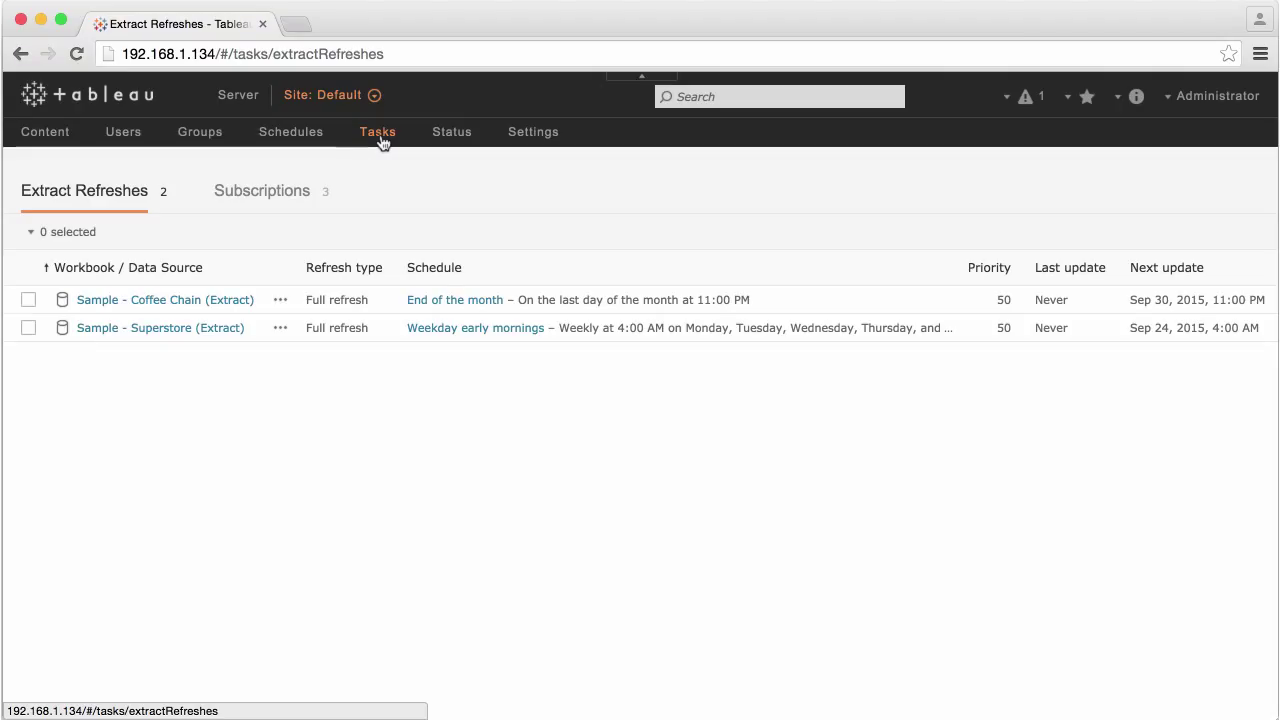
pyautogui.click(28, 299)
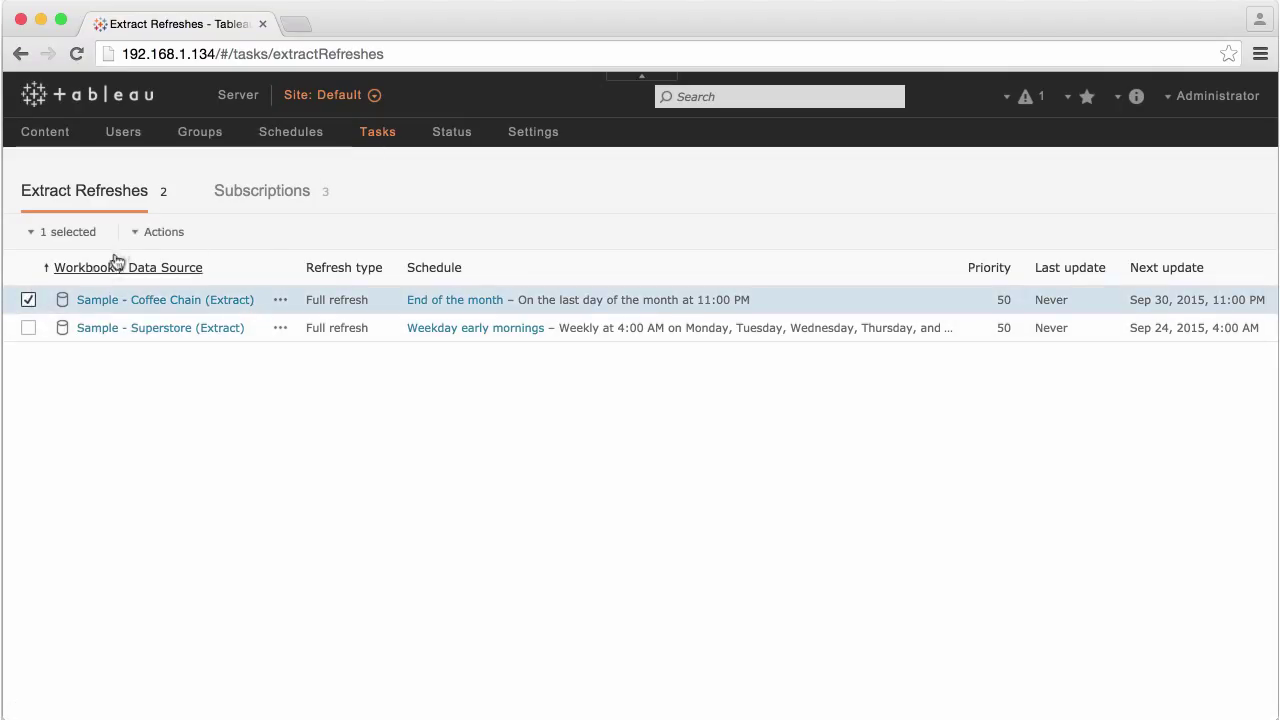
pyautogui.click(144, 232)
pyautogui.click(144, 280)
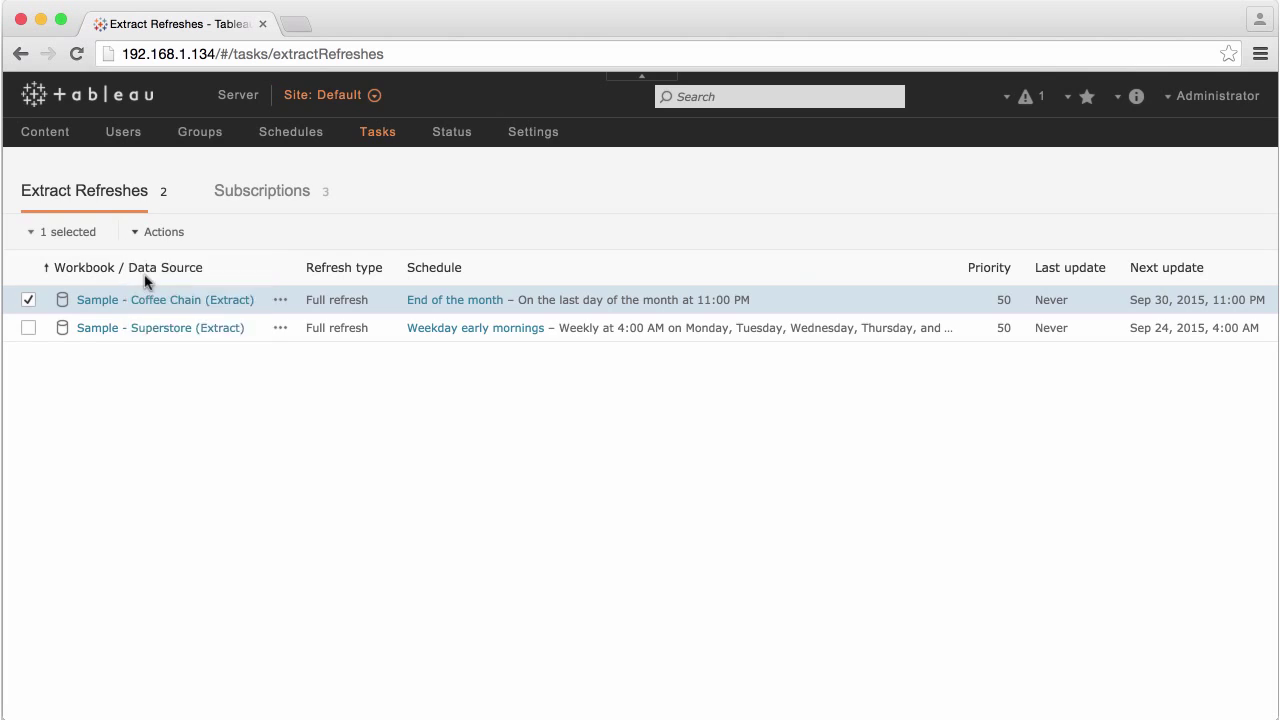
pyautogui.click(640, 574)
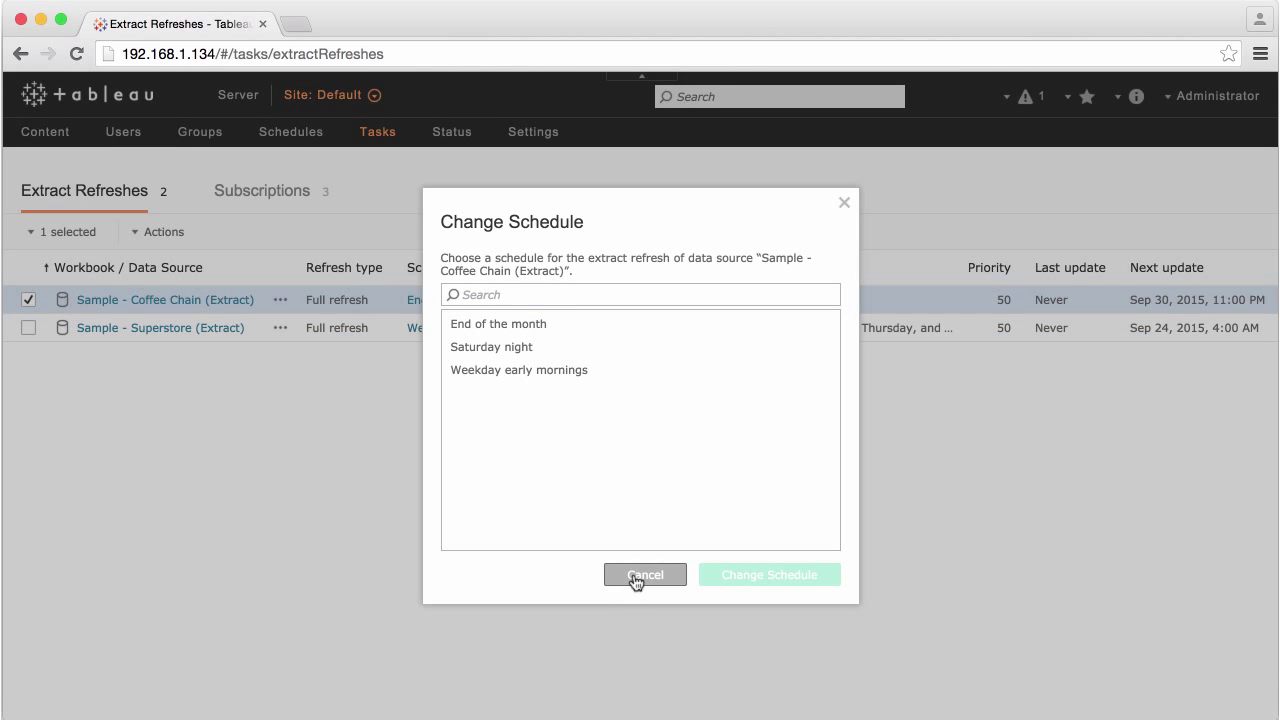
# Delete the Seattle 911 Responses subscription and dismiss the deletion notice.
pyautogui.click(271, 196)
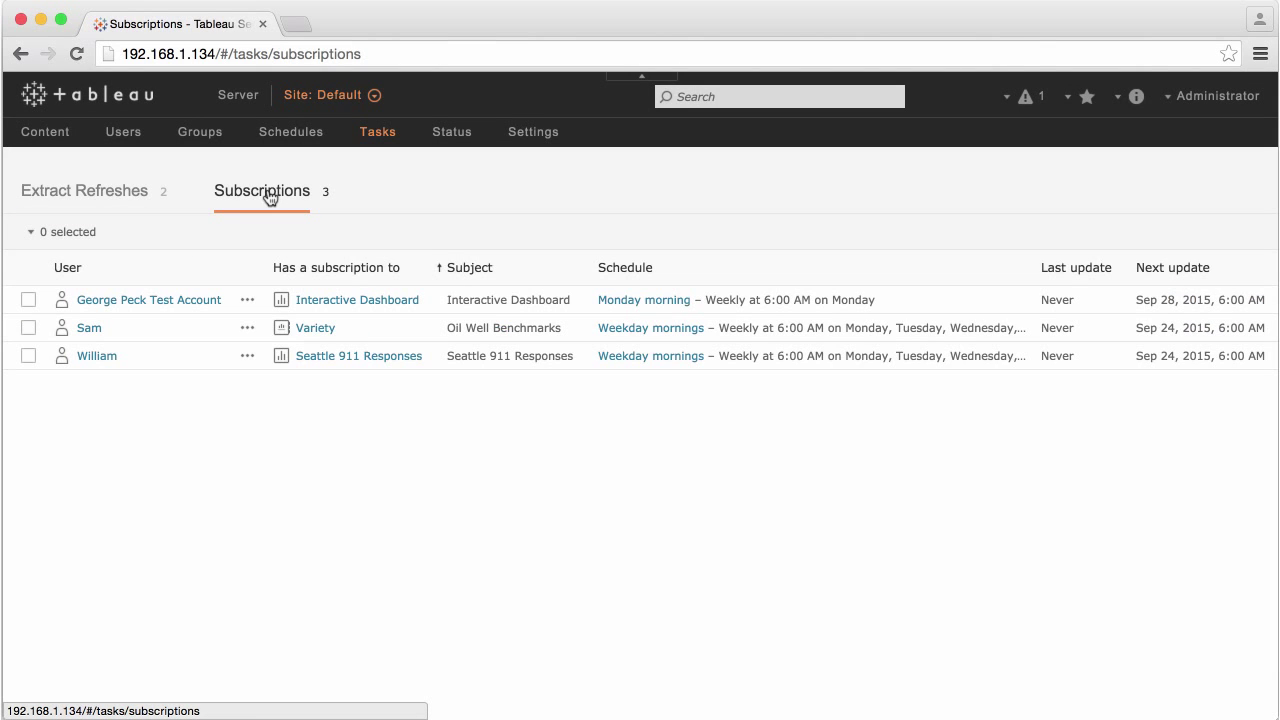
pyautogui.click(29, 357)
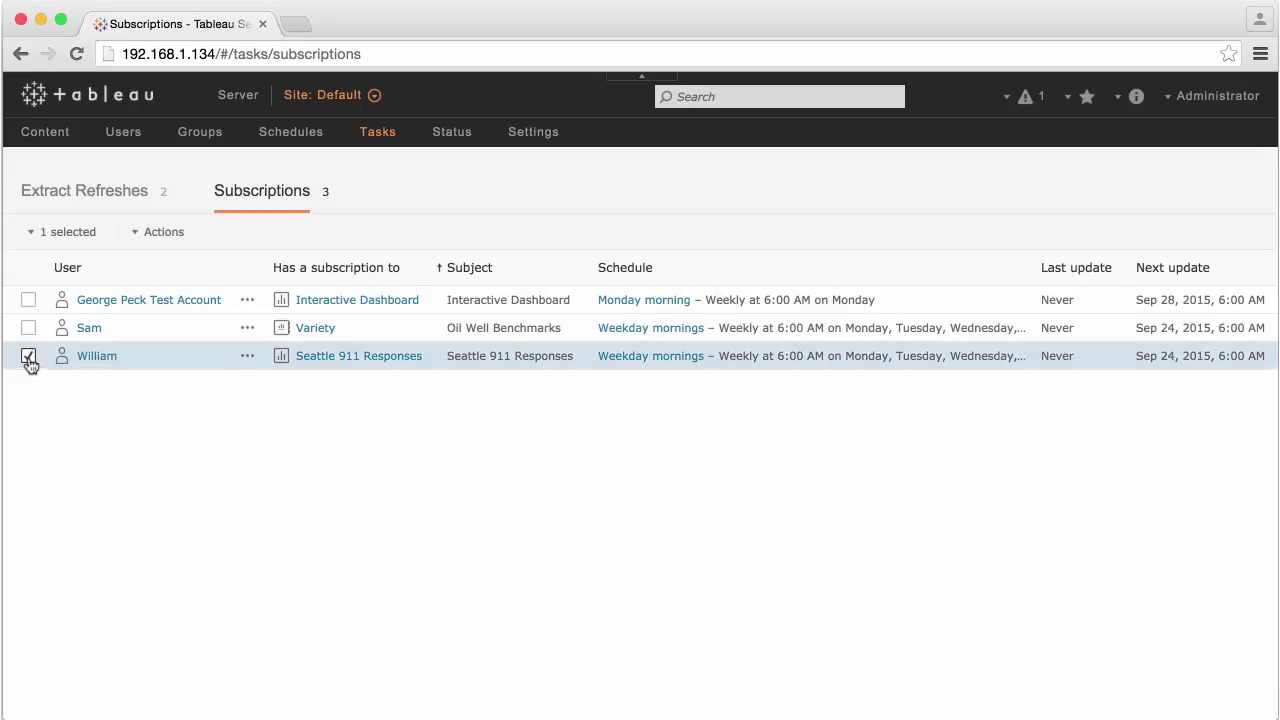
pyautogui.click(165, 238)
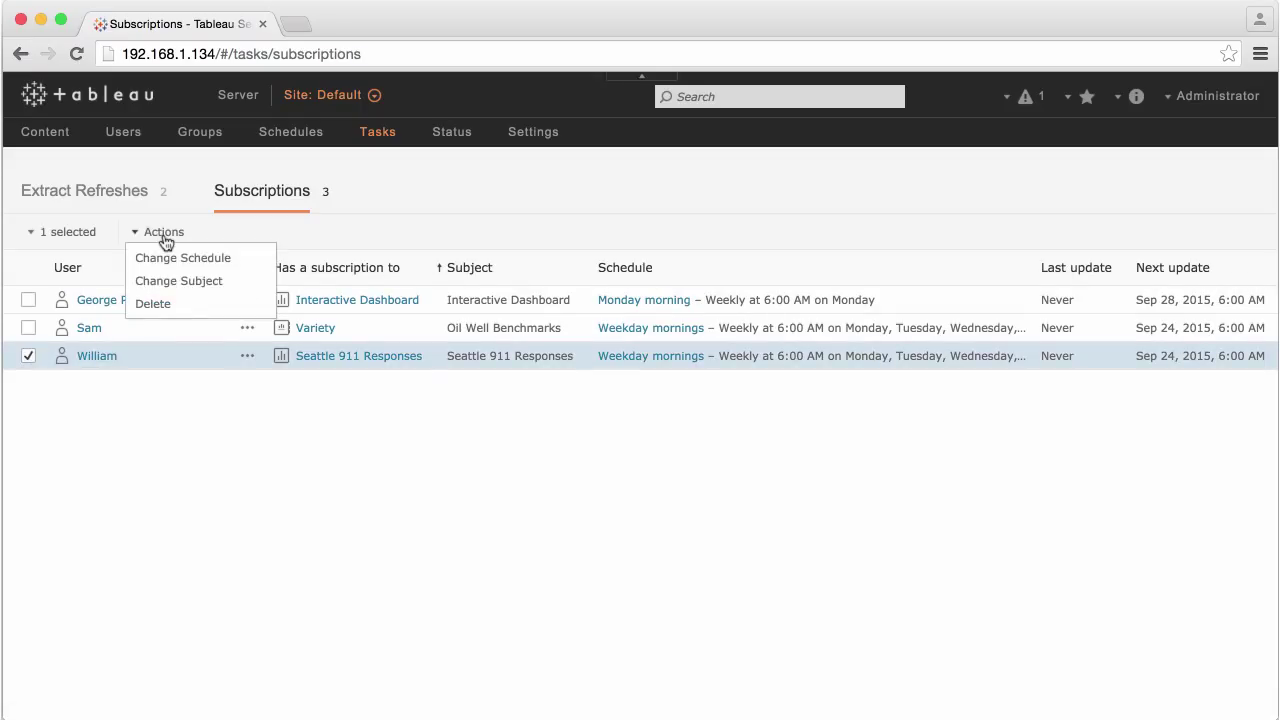
pyautogui.click(154, 304)
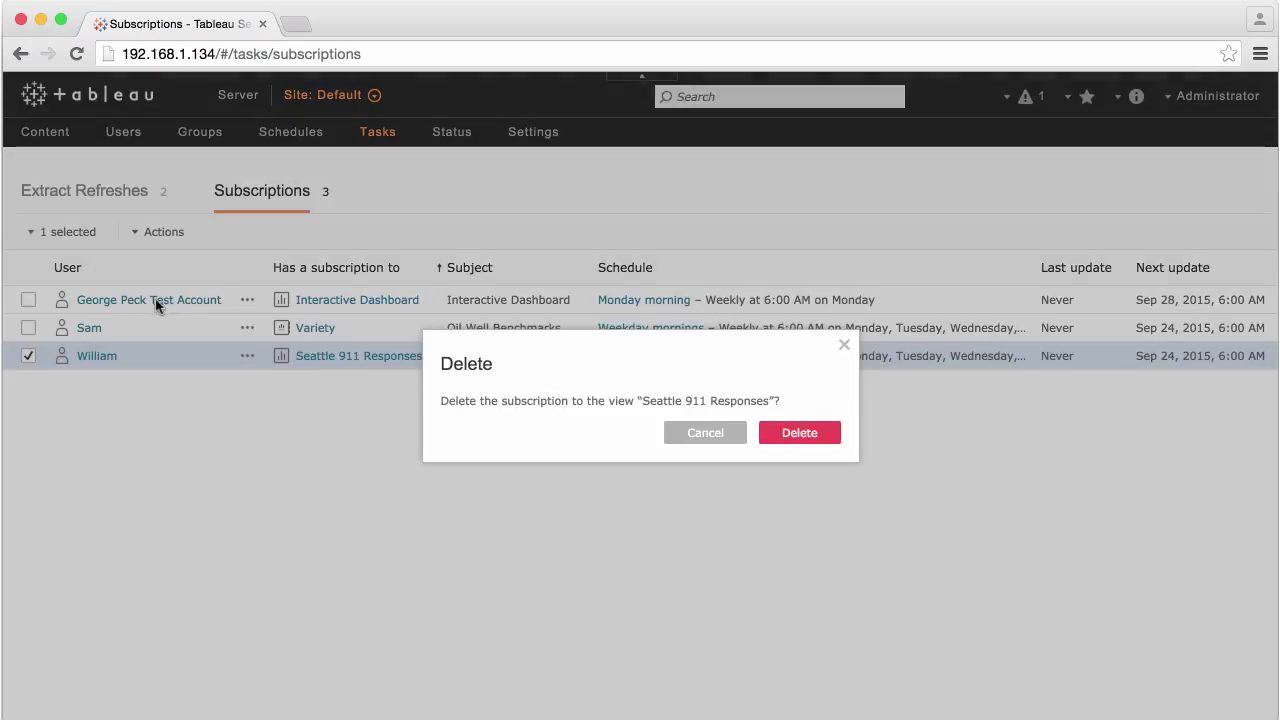
pyautogui.click(800, 433)
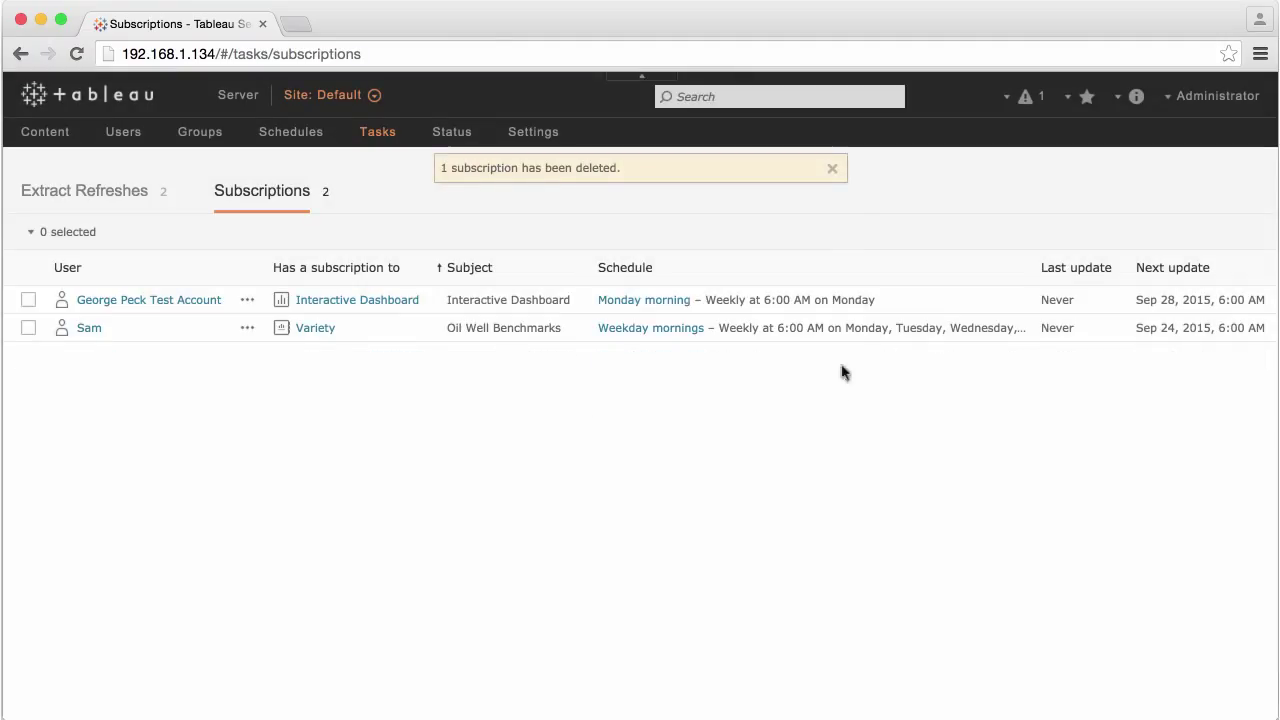
pyautogui.click(832, 170)
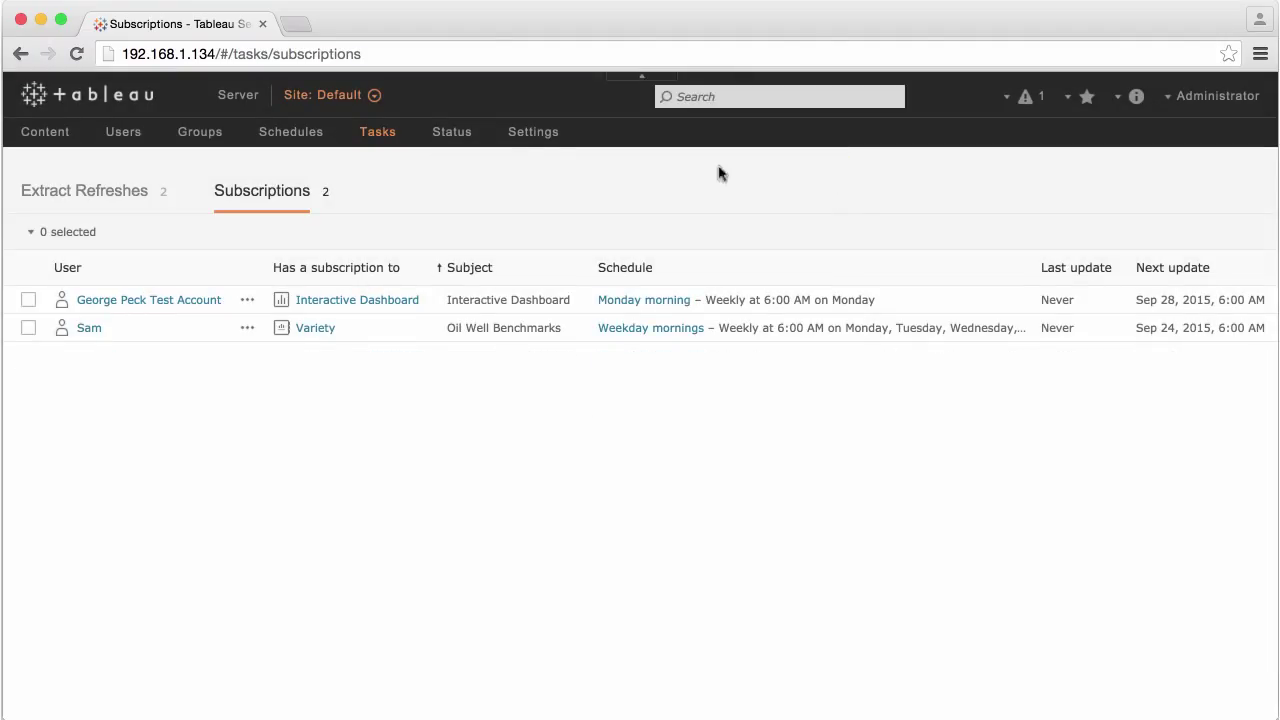
# Review the Actions by All Users status dashboard, then scroll through the Default site's settings.
pyautogui.click(451, 134)
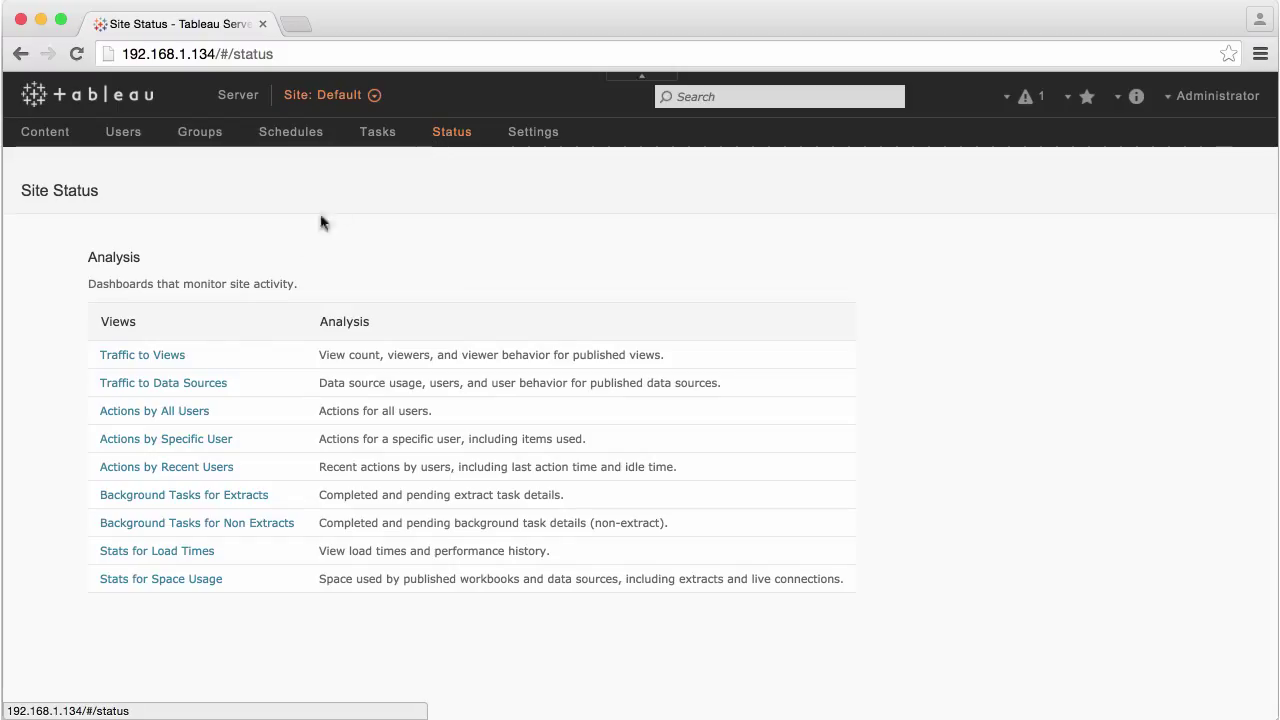
pyautogui.click(180, 411)
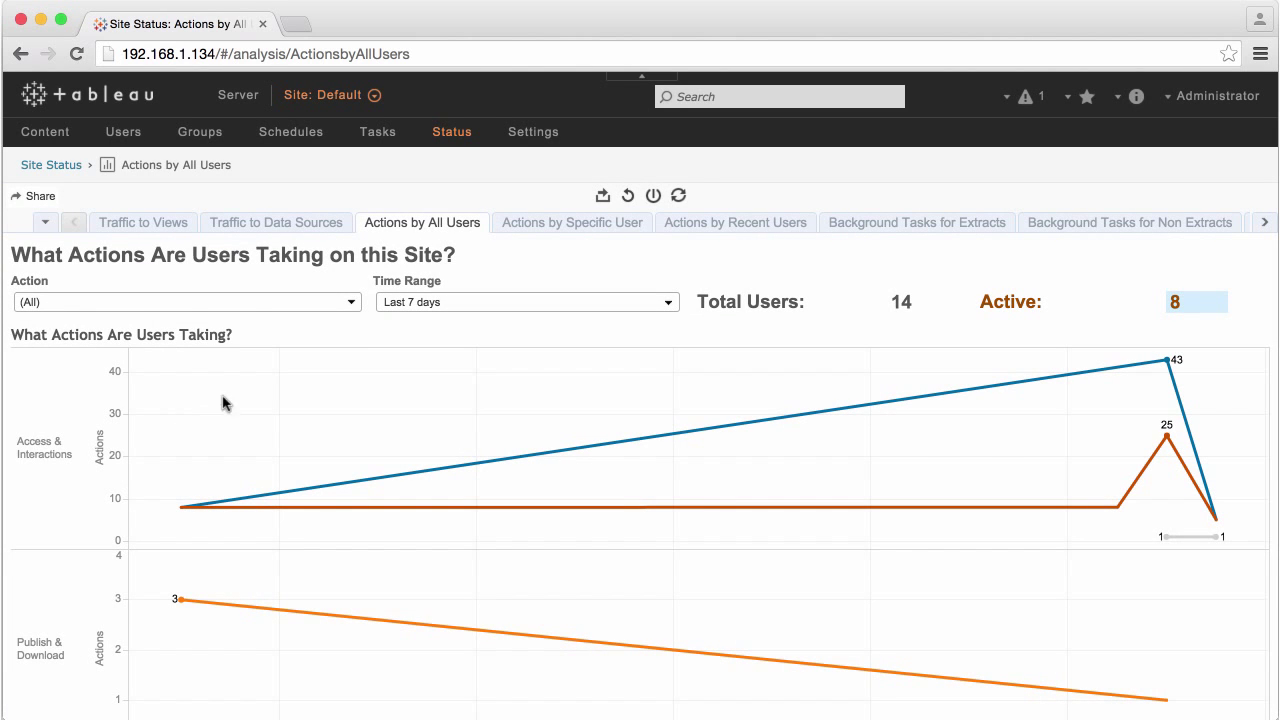
pyautogui.click(537, 135)
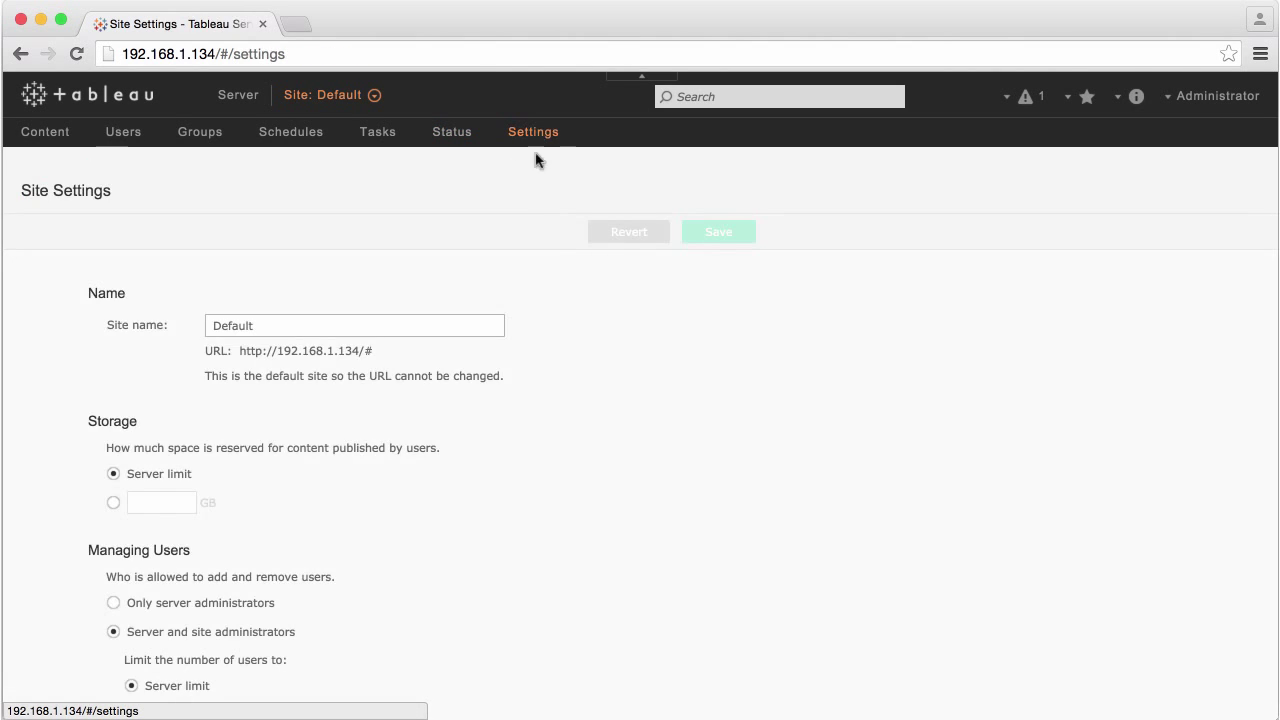
pyautogui.scroll(-5, 710, 422)
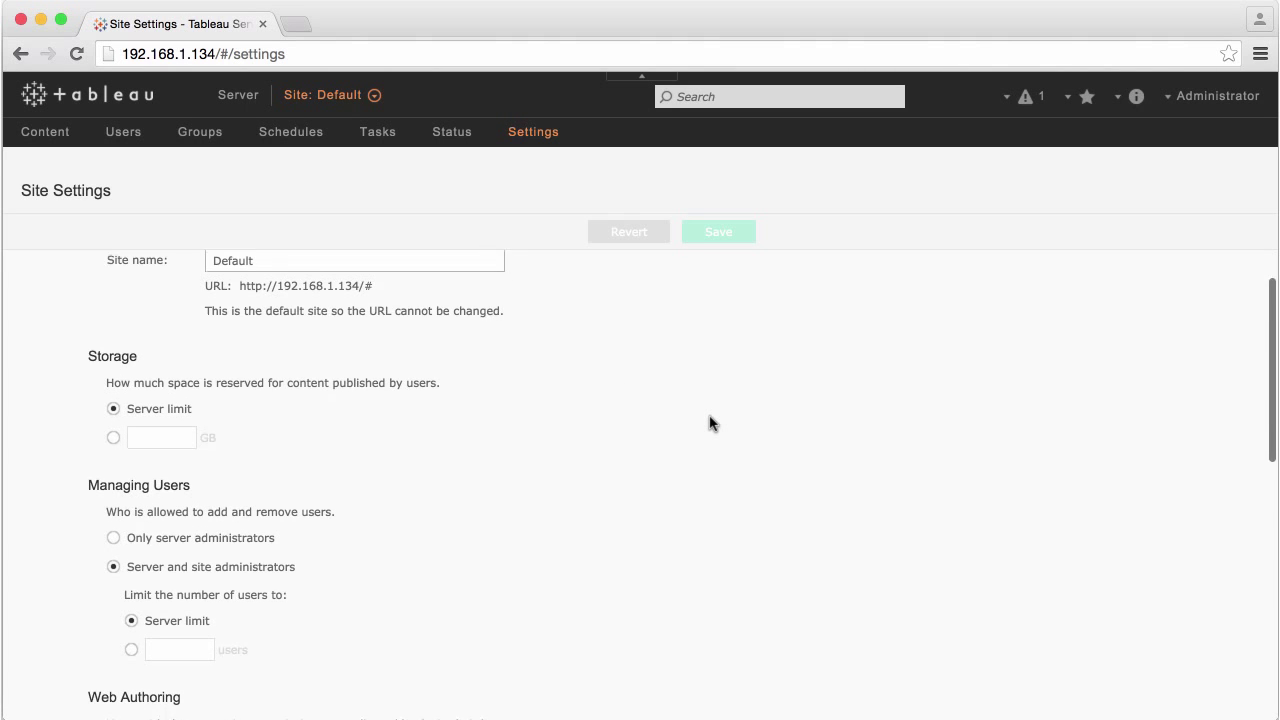
pyautogui.scroll(-6, 710, 422)
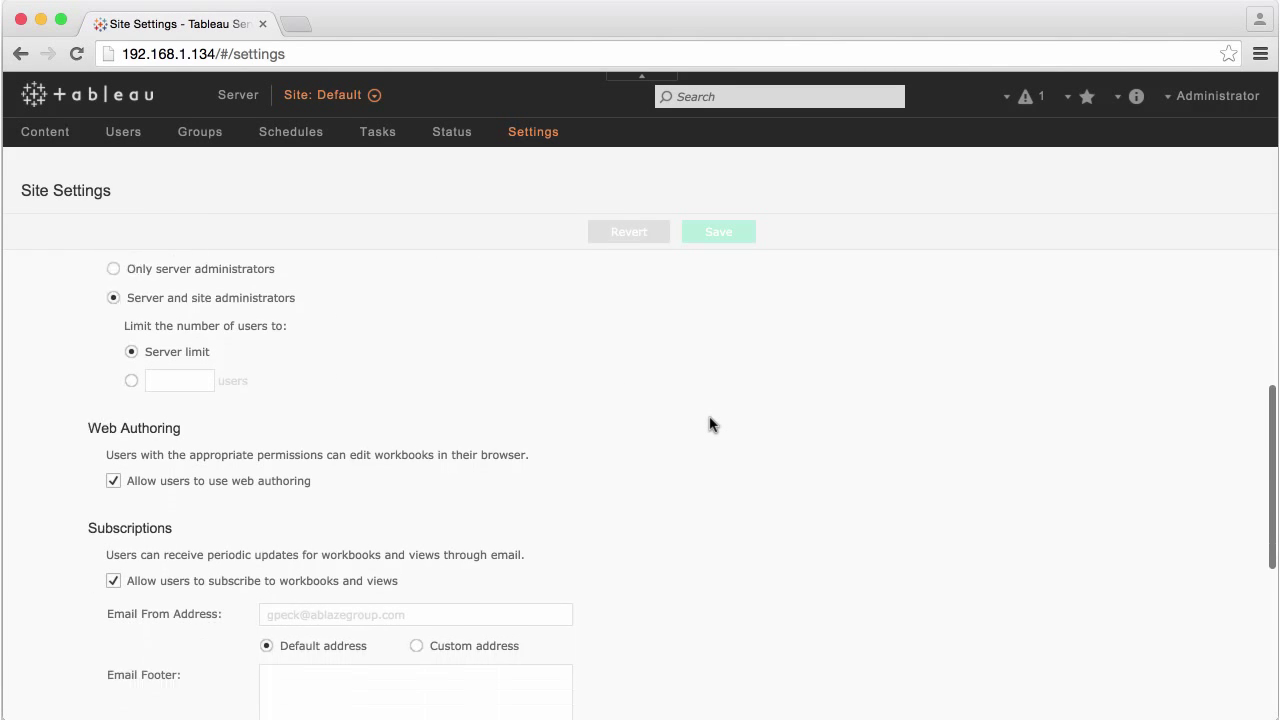
pyautogui.scroll(-4, 710, 427)
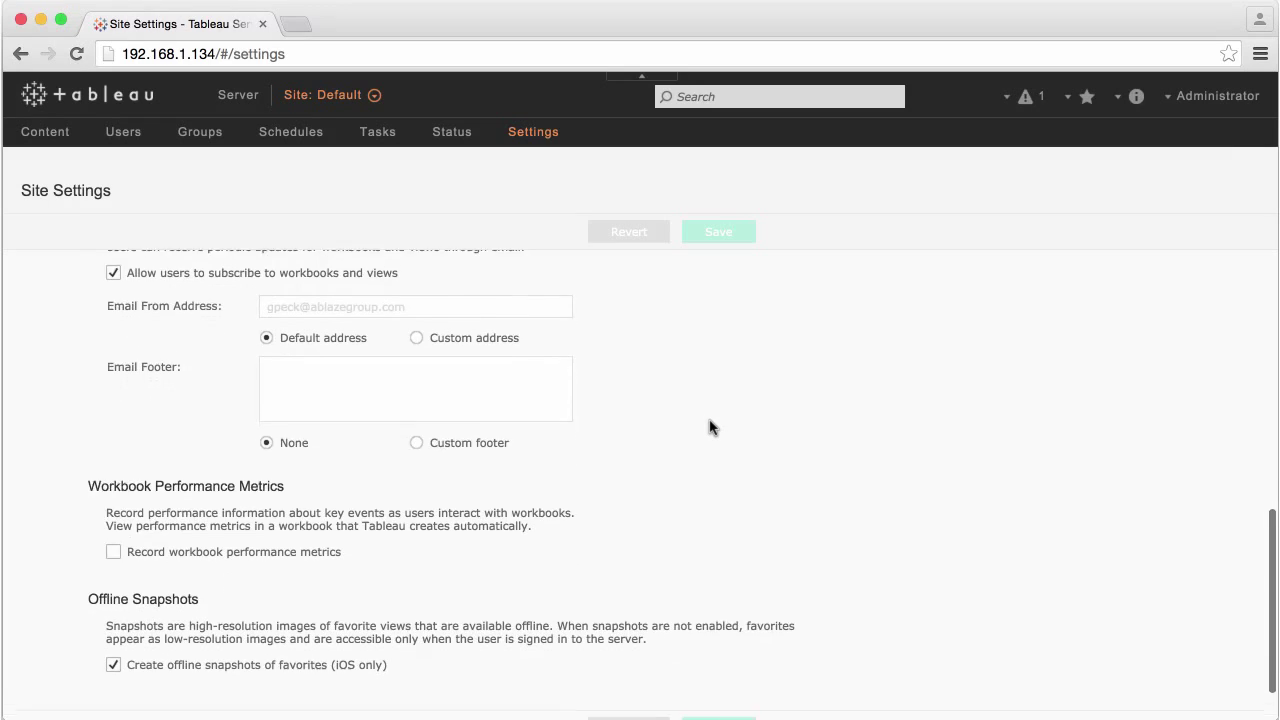